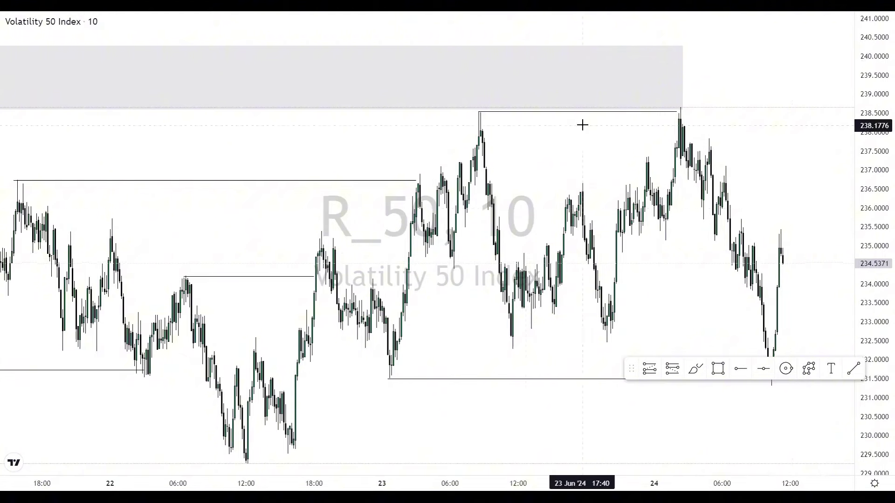
Fit the 19 to 24 June price action into view and move the floating drawing toolbar clear of the candles.
drag(360, 165, 211, 158)
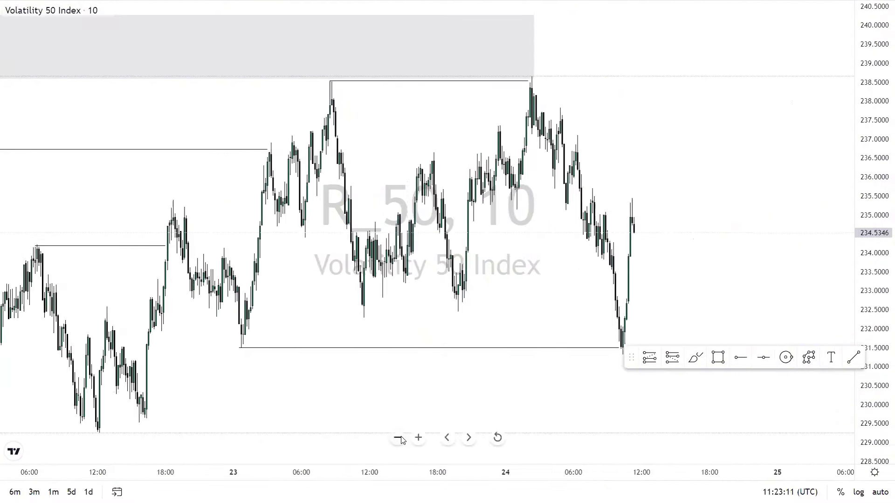
click(398, 438)
click(399, 438)
click(398, 438)
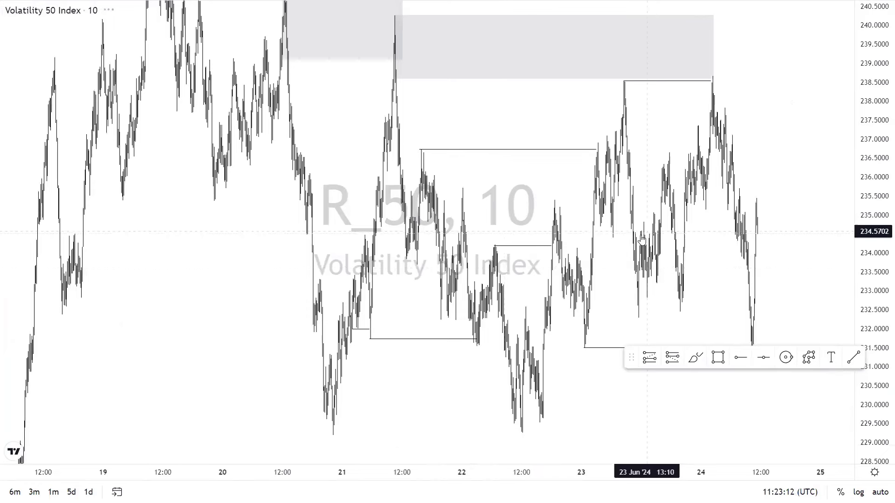
drag(715, 230, 725, 247)
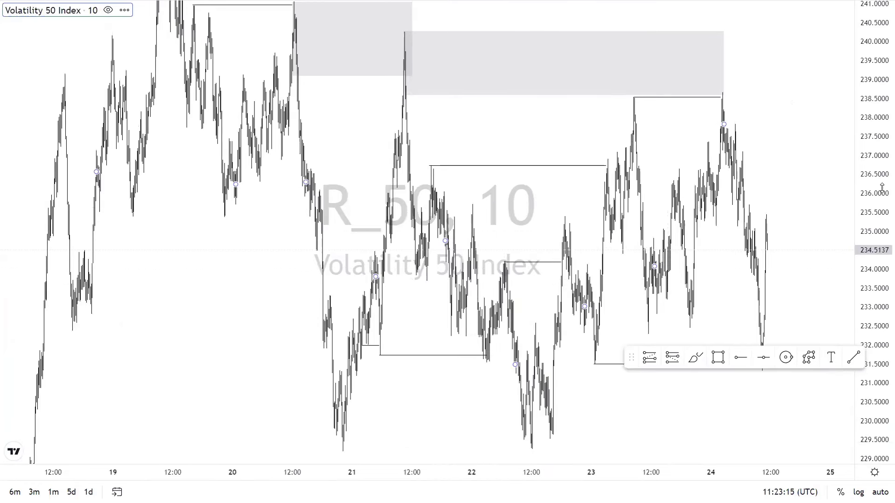
drag(882, 212, 881, 247)
drag(631, 357, 619, 474)
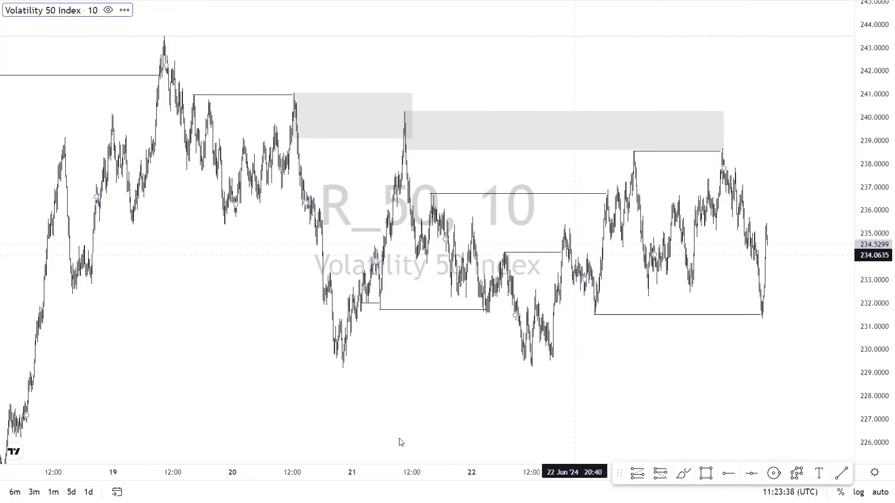
Examine the marked structure lines and the grey supply zone between the 21 June high and the 24 June high.
click(418, 437)
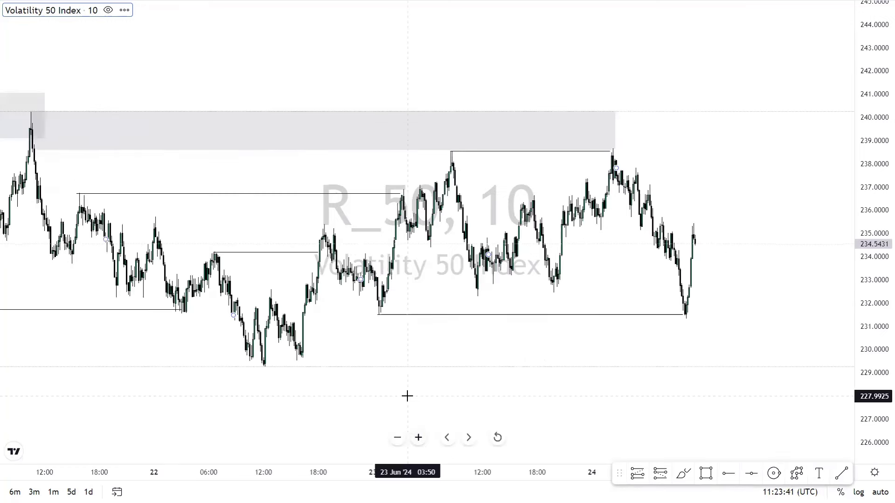
drag(491, 420, 620, 439)
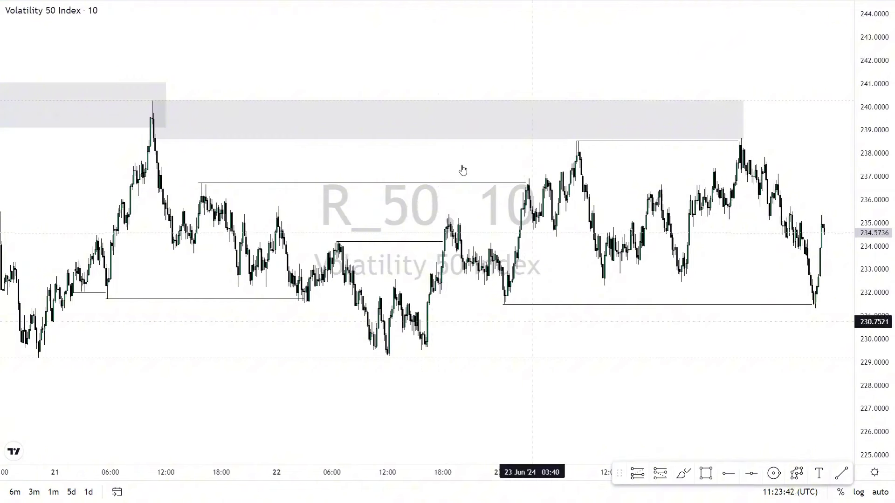
mouse_move(530, 461)
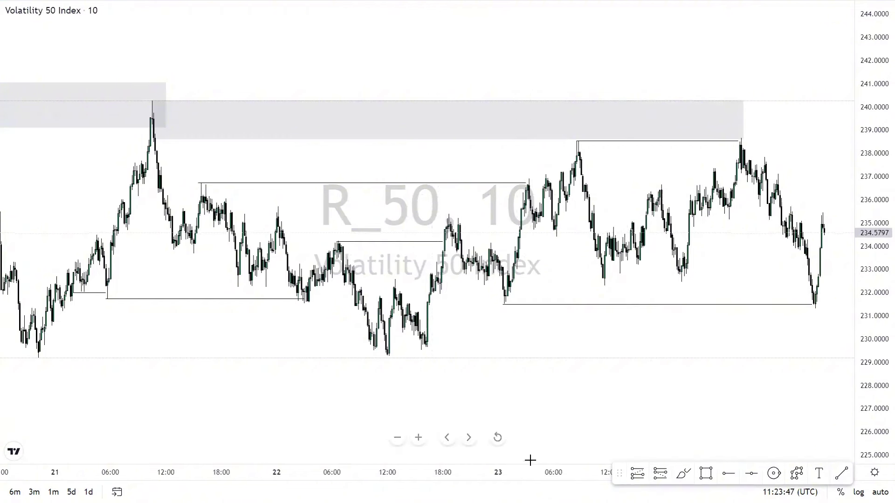
click(601, 142)
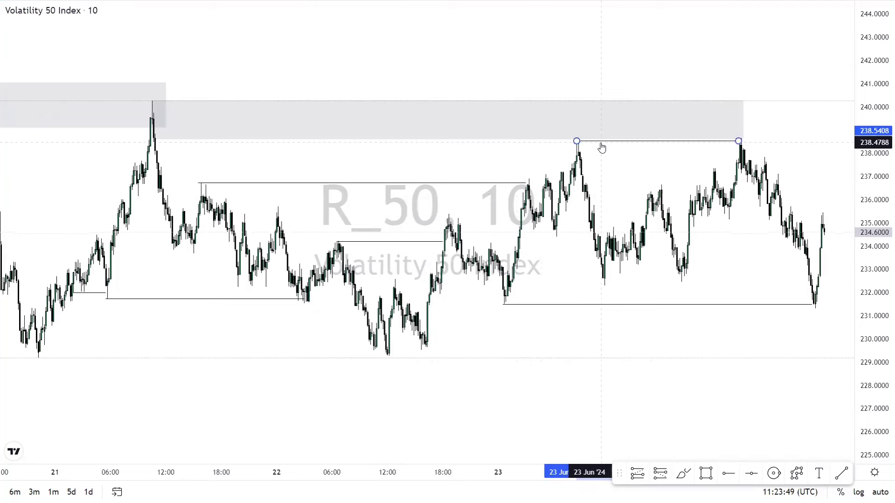
key(Escape)
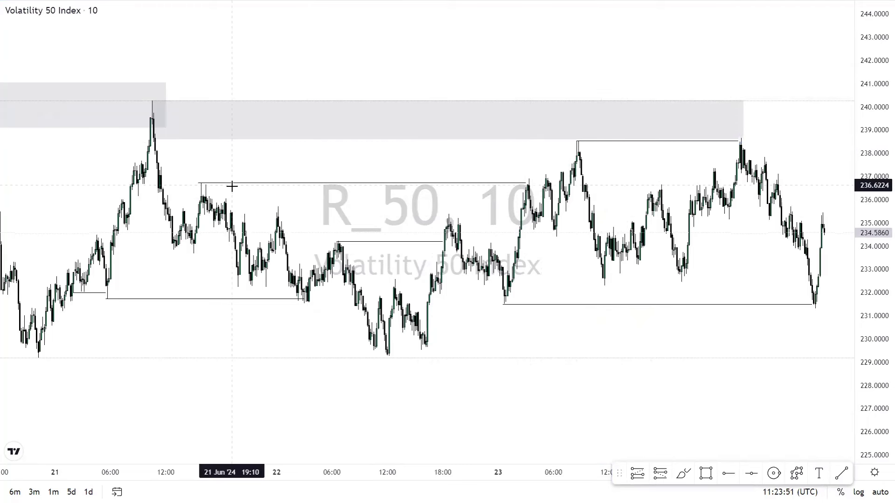
click(589, 304)
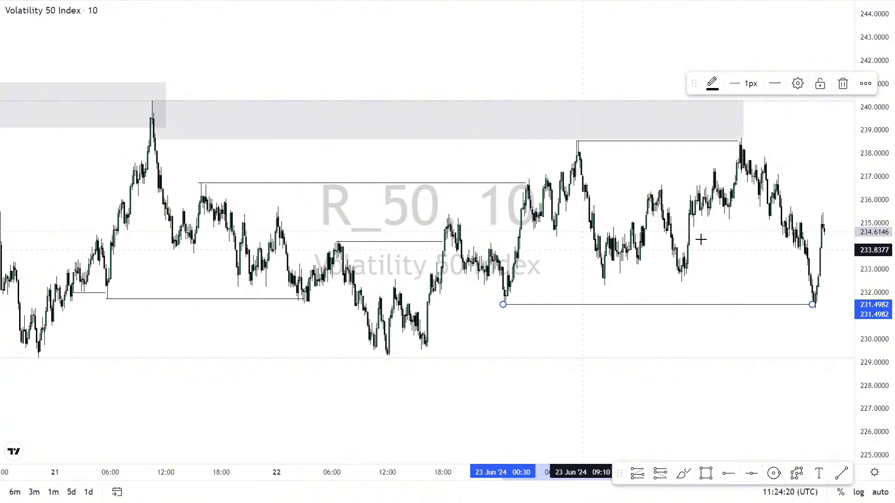
drag(580, 233, 628, 247)
scroll(716, 251, right, 5)
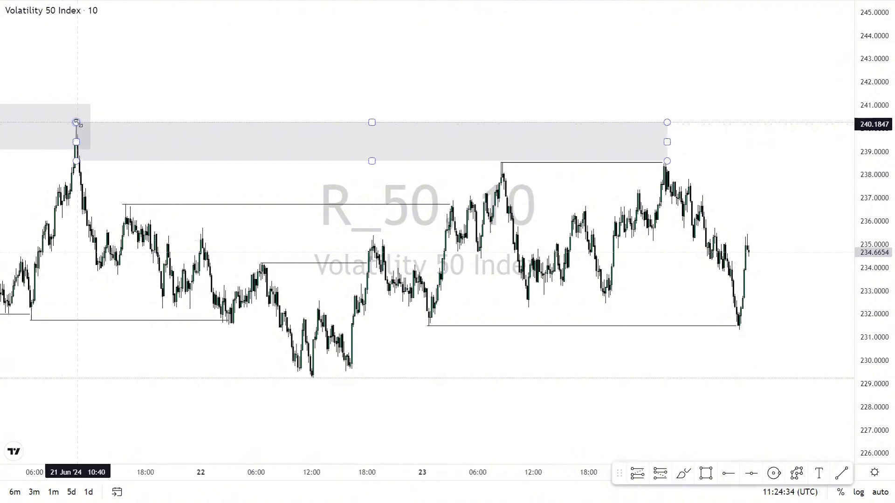
Brush small arcs over the 21 June high, the 24 June high at the supply zone and the 23 June high.
click(686, 474)
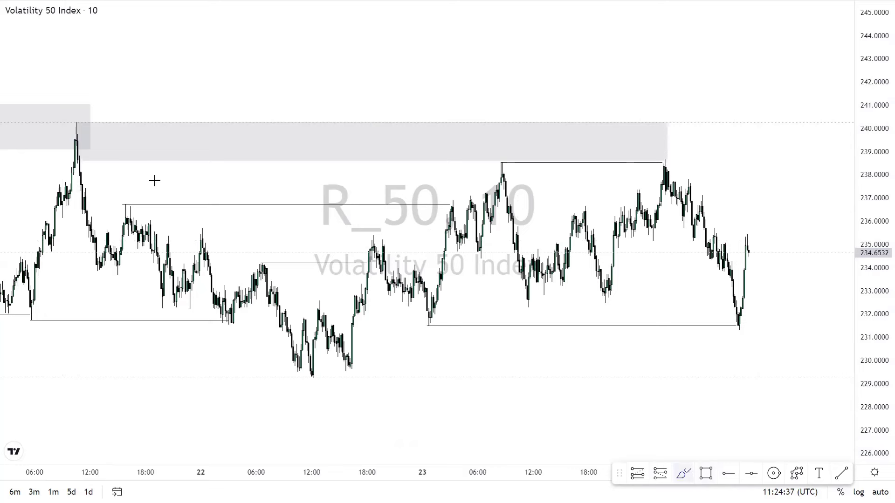
click(96, 133)
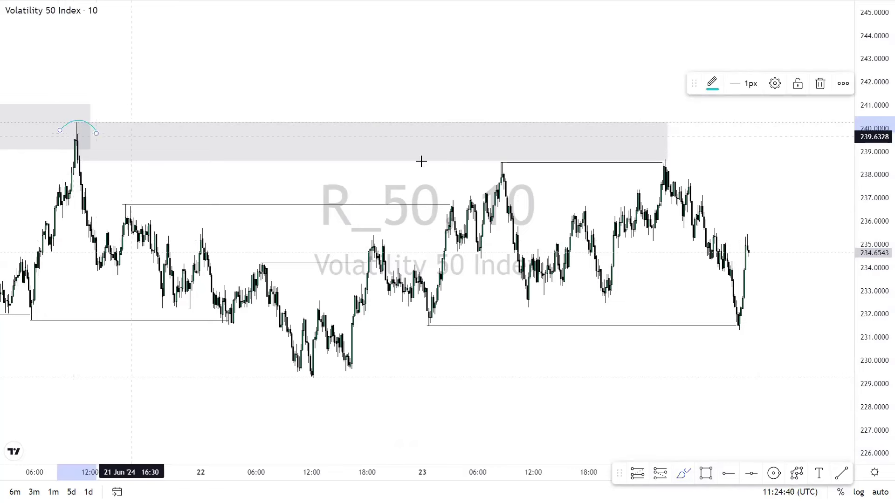
click(648, 161)
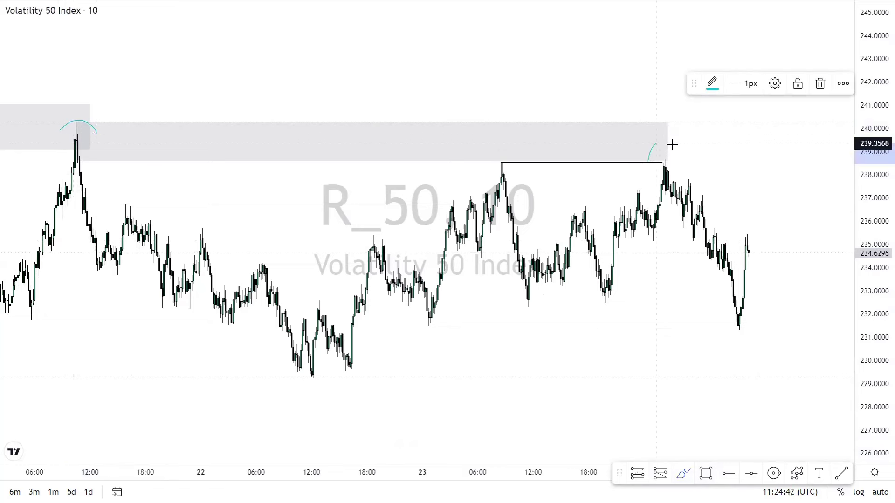
click(677, 173)
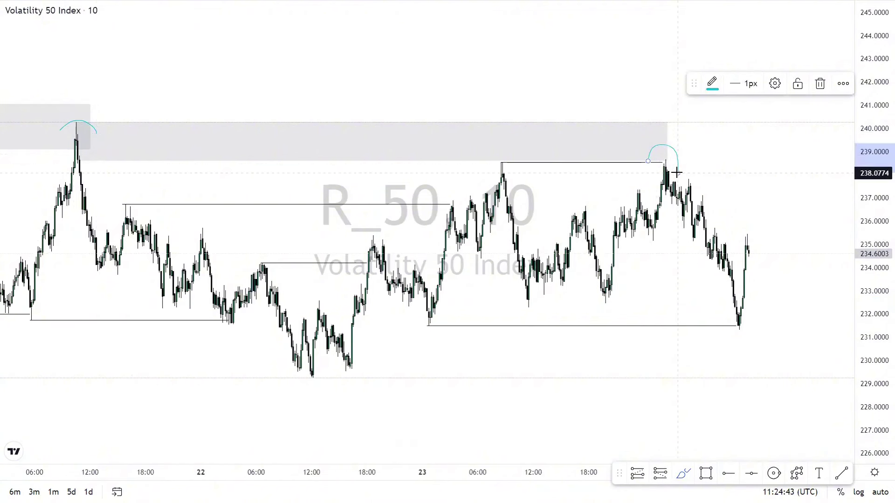
click(497, 176)
click(517, 175)
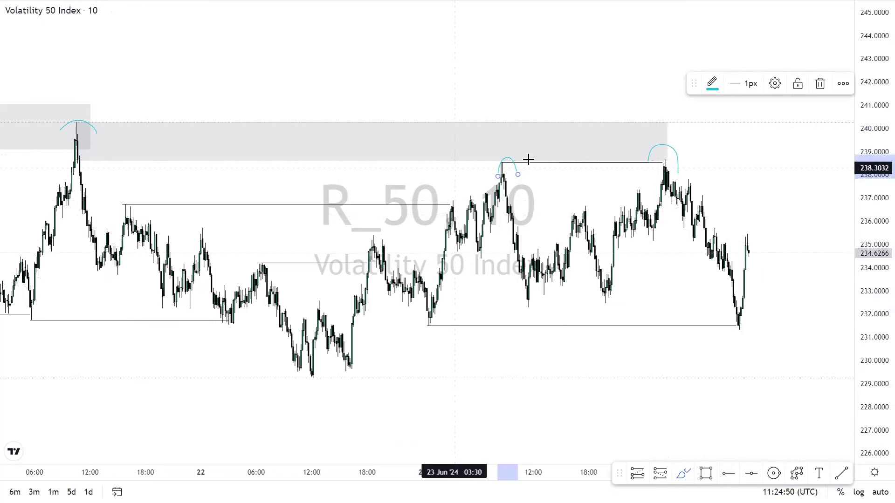
Brush arcs over the three successively lower highs between the afternoon of 21 June and the morning of 22 June.
click(116, 207)
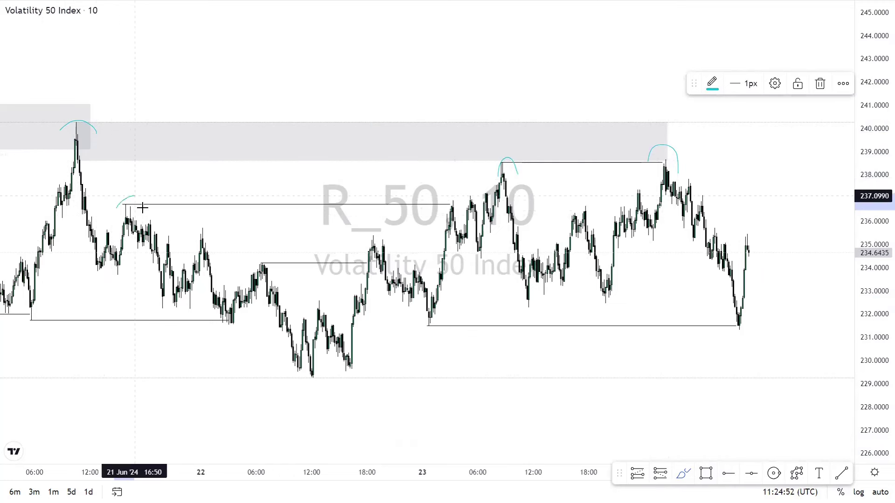
click(142, 208)
click(189, 233)
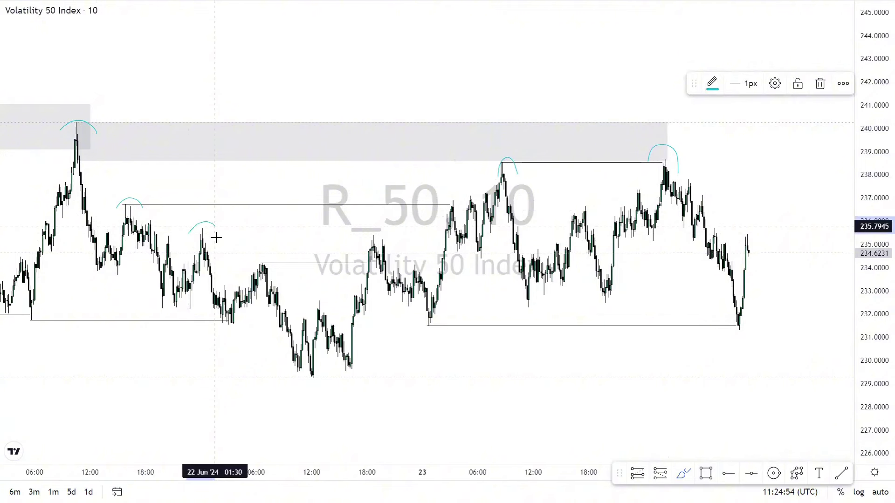
click(216, 238)
click(249, 266)
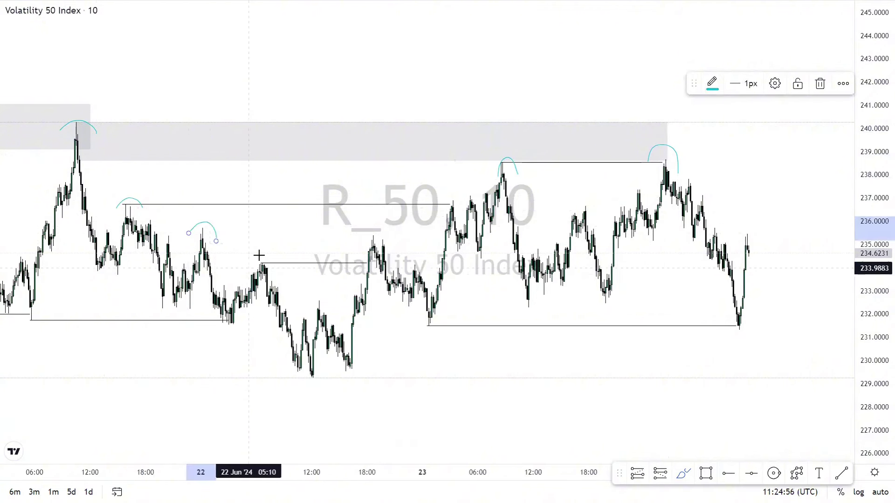
click(282, 275)
Brush arcs under the swing lows of 22, 23 and 24 June, plus a second arc across the 22 June low.
click(283, 367)
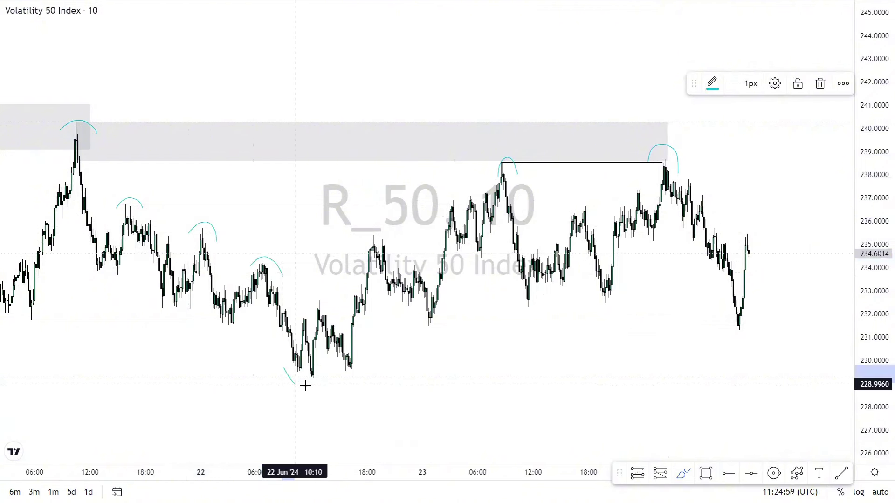
click(323, 369)
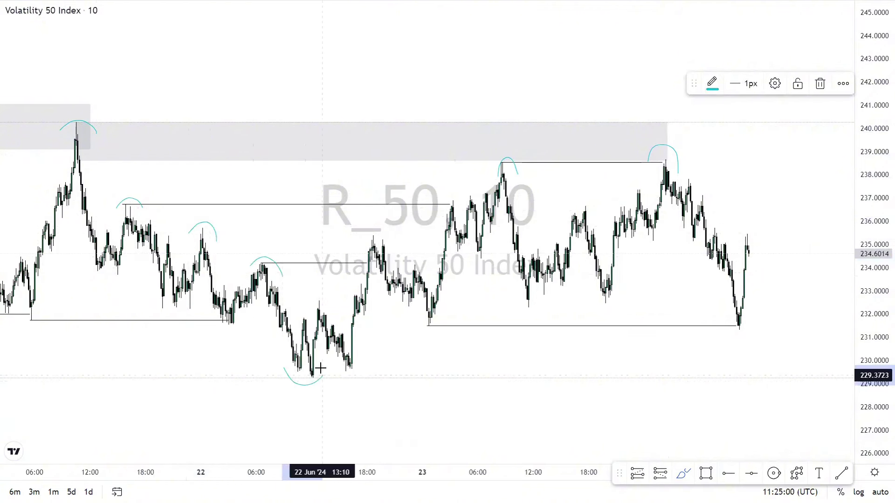
click(418, 317)
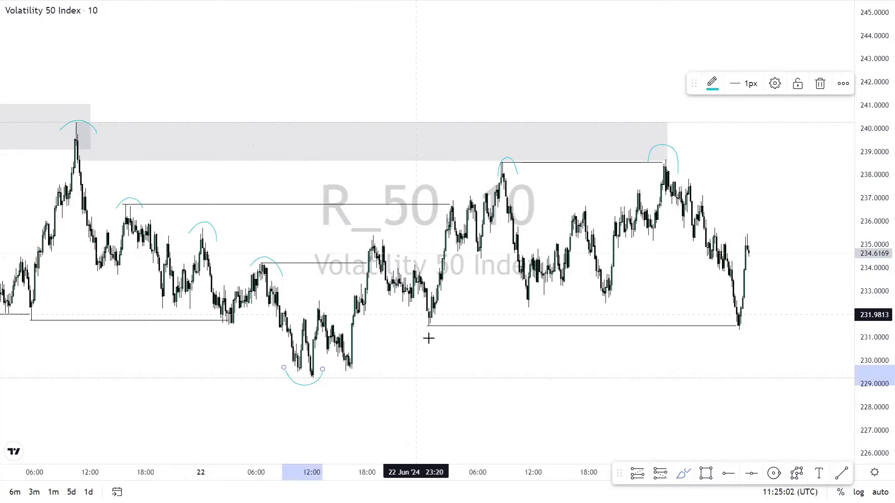
click(443, 316)
click(525, 301)
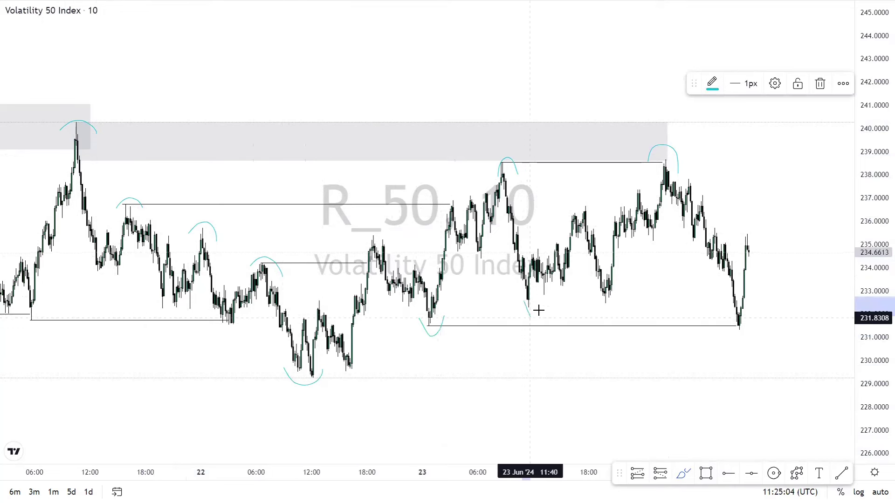
click(541, 303)
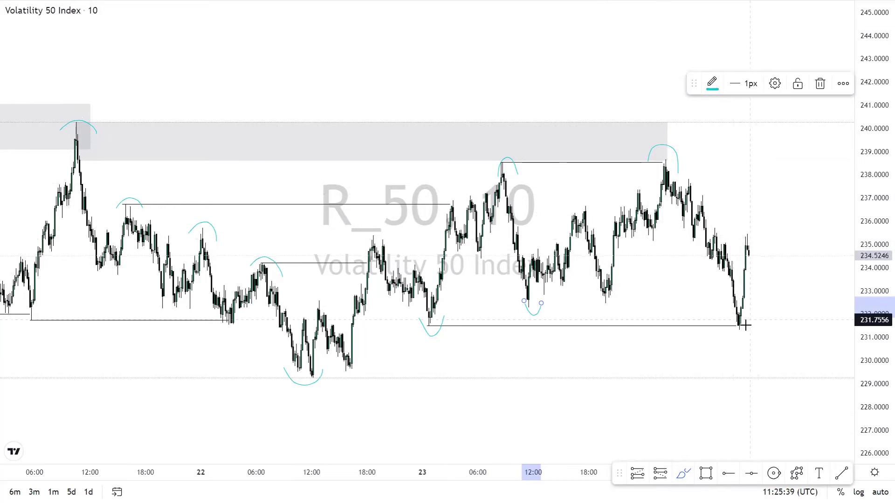
mouse_move(729, 329)
mouse_down()
mouse_move(737, 345)
mouse_move(746, 343)
mouse_move(756, 318)
mouse_up()
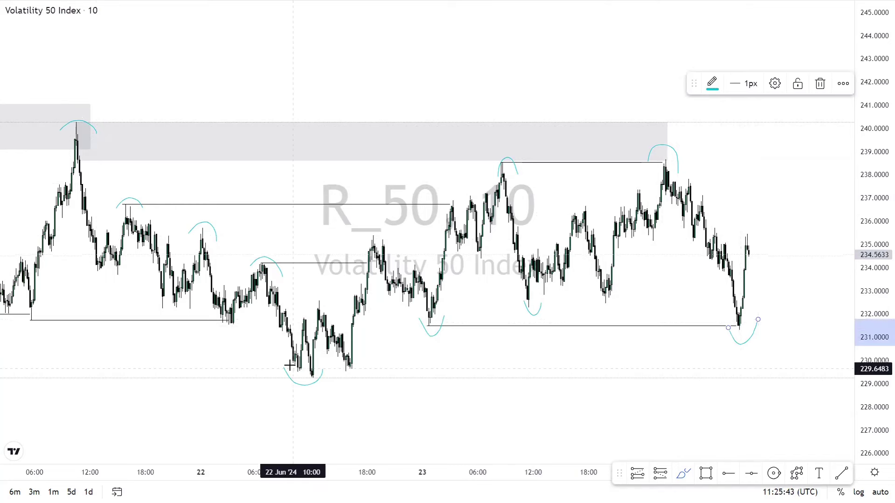
drag(282, 368, 336, 369)
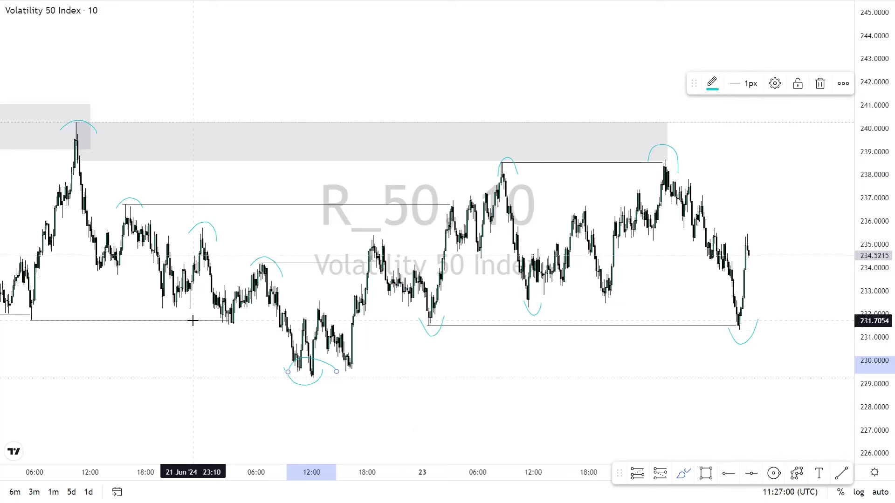
Adjust the grey zone at the 20 June high to span 240.9929 to 239.0390 and end on 21 June at 12:40.
key(Escape)
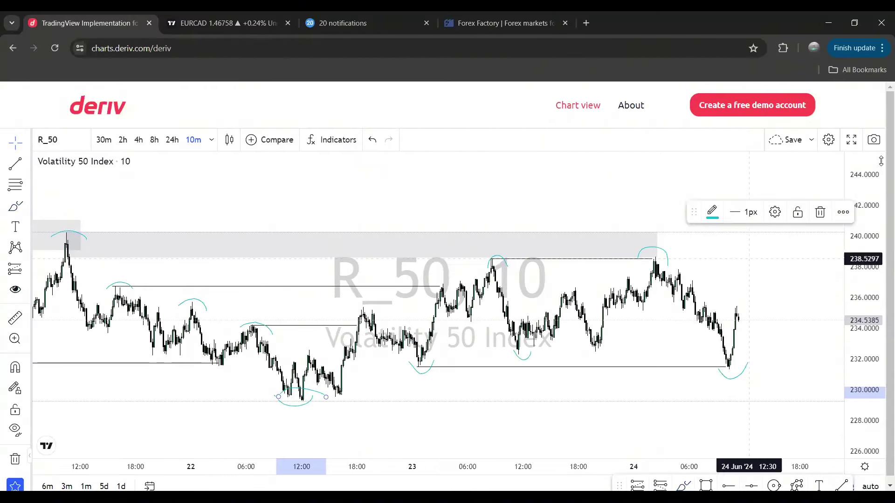
click(852, 140)
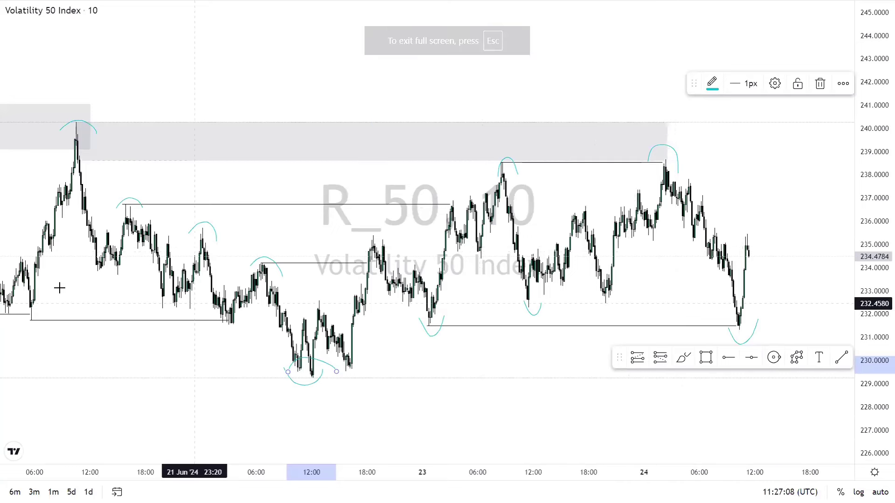
scroll(120, 255, left, 5)
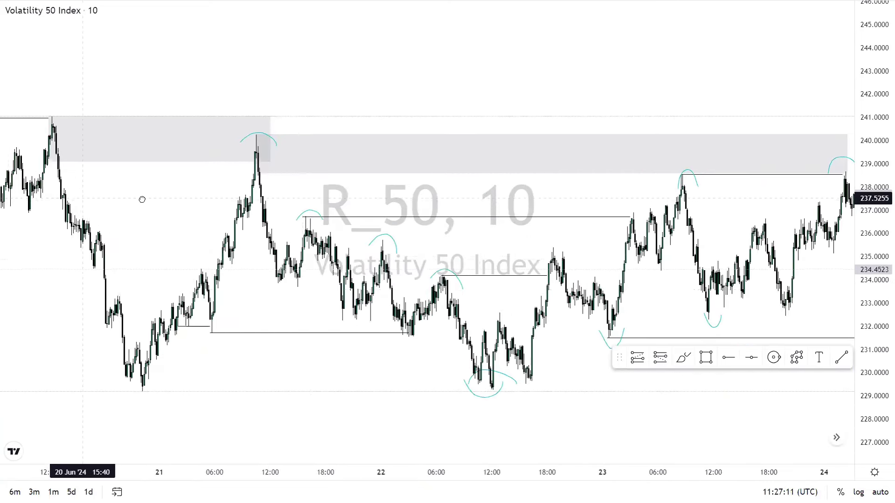
scroll(195, 194, left, 1)
scroll(253, 190, left, 4)
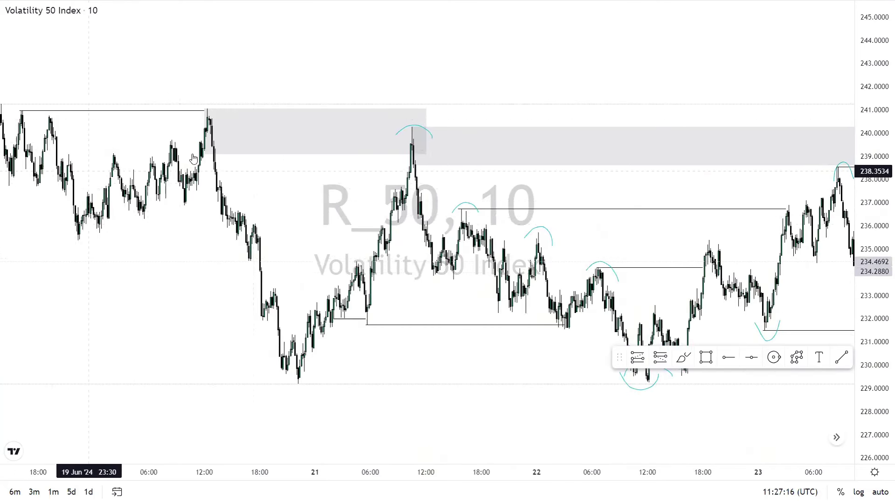
click(420, 152)
drag(215, 142, 207, 196)
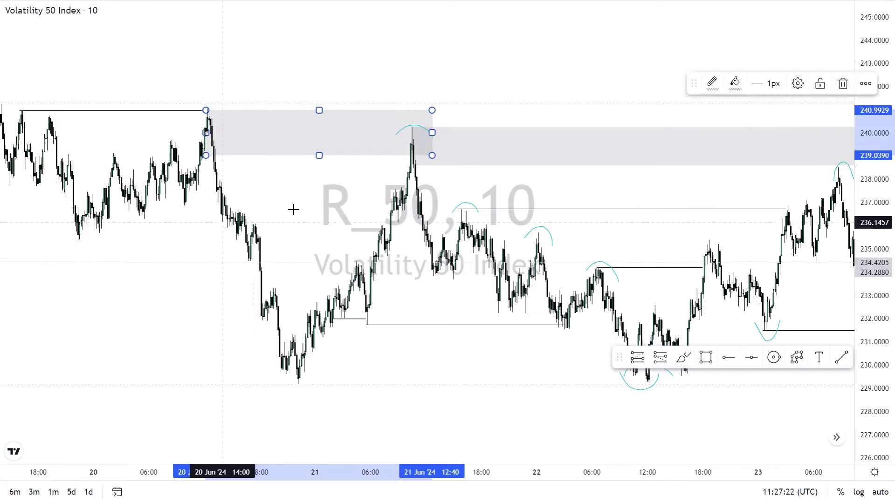
drag(293, 206, 153, 184)
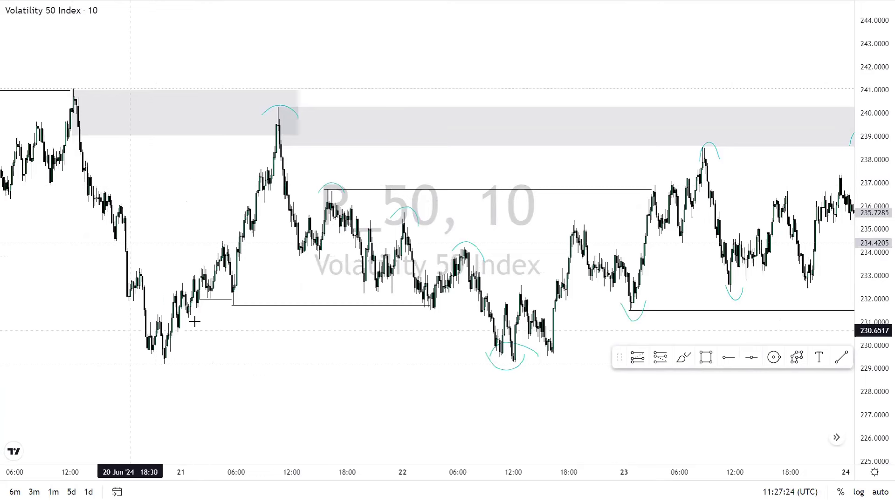
drag(170, 362, 63, 396)
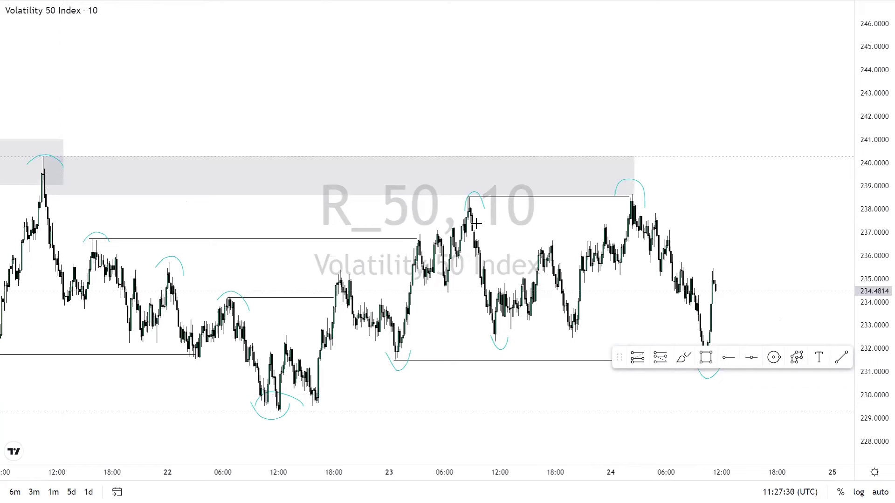
drag(480, 201, 468, 178)
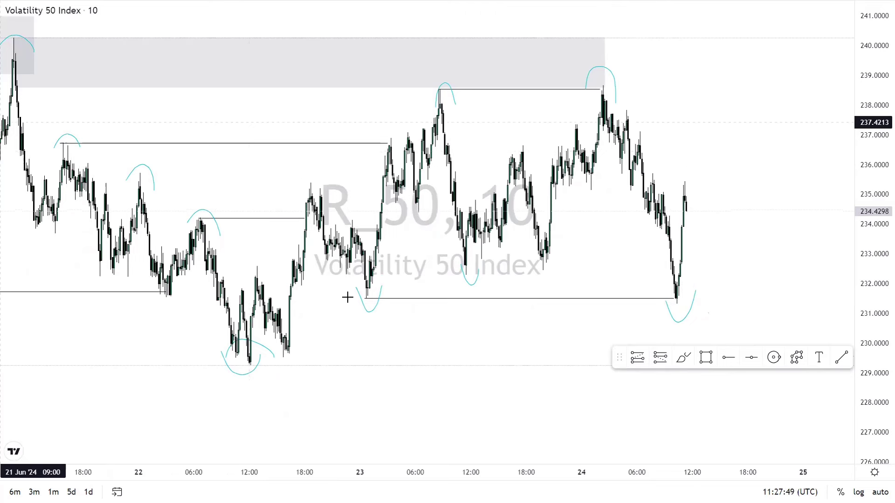
drag(396, 318, 356, 346)
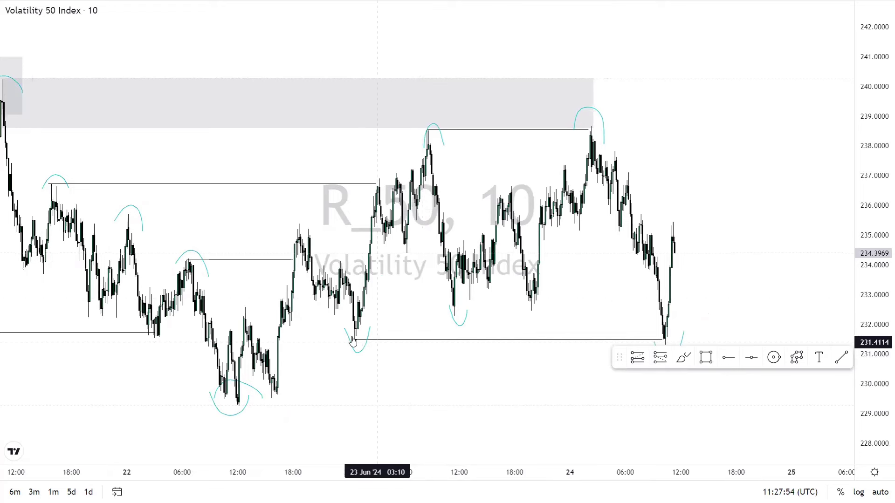
Draw a horizontal trend line at about 238.65 from the 24 June high to about 18:00 on 25 June.
click(354, 344)
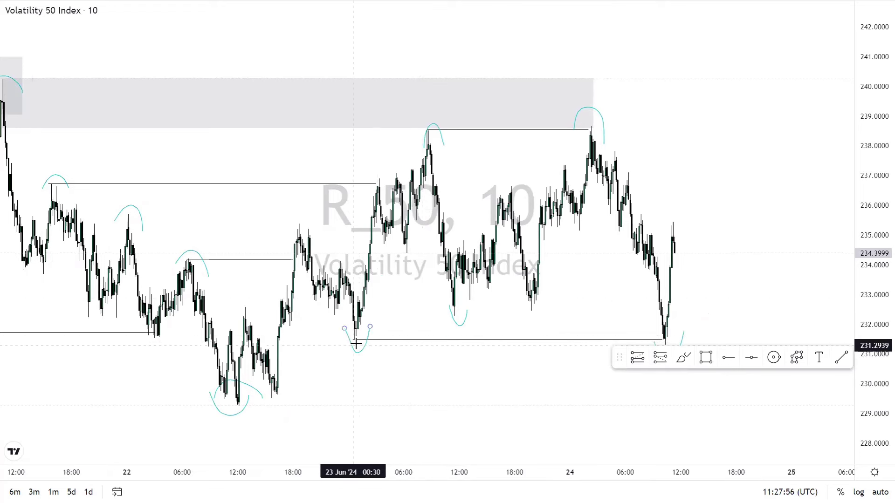
click(389, 338)
scroll(500, 153, right, 3)
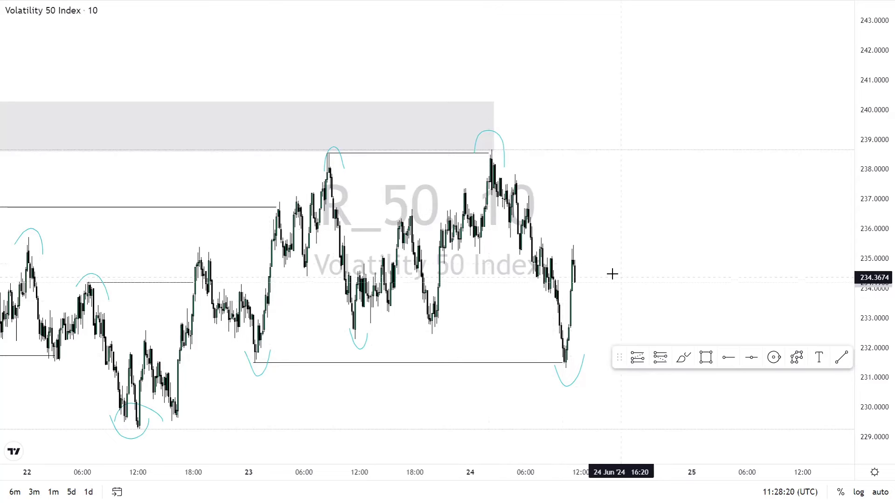
drag(447, 256, 282, 255)
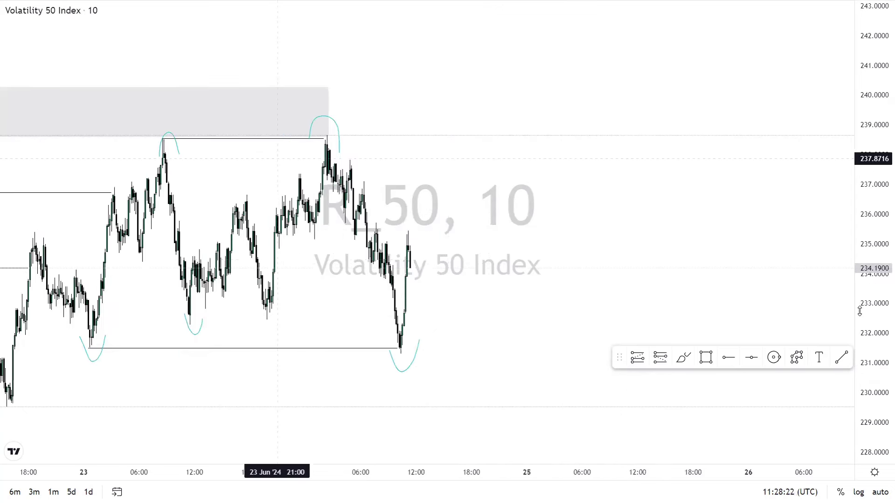
click(840, 359)
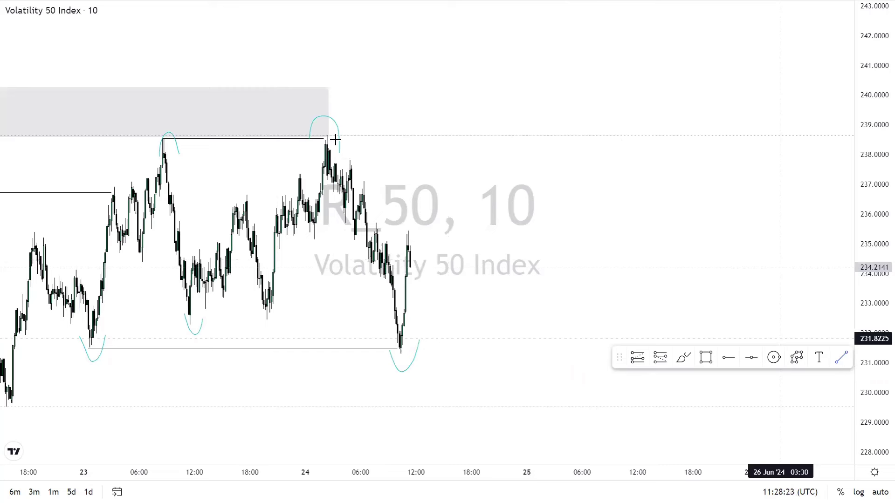
click(327, 135)
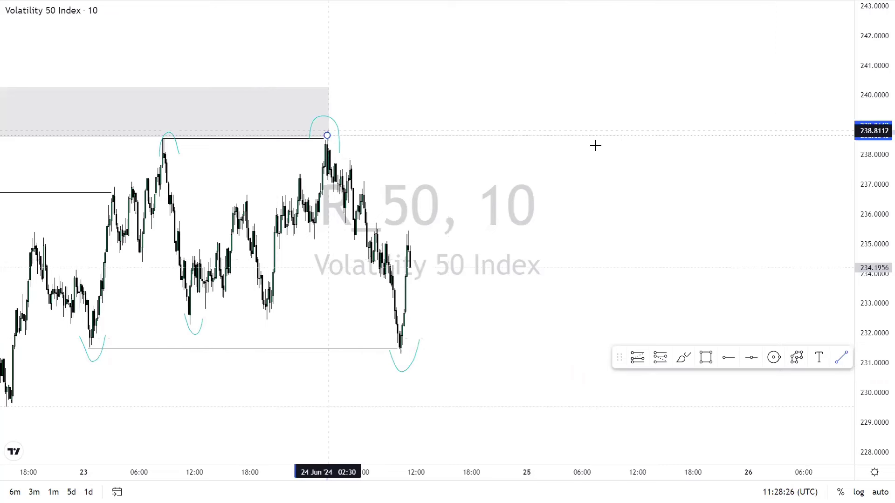
click(694, 148)
click(357, 170)
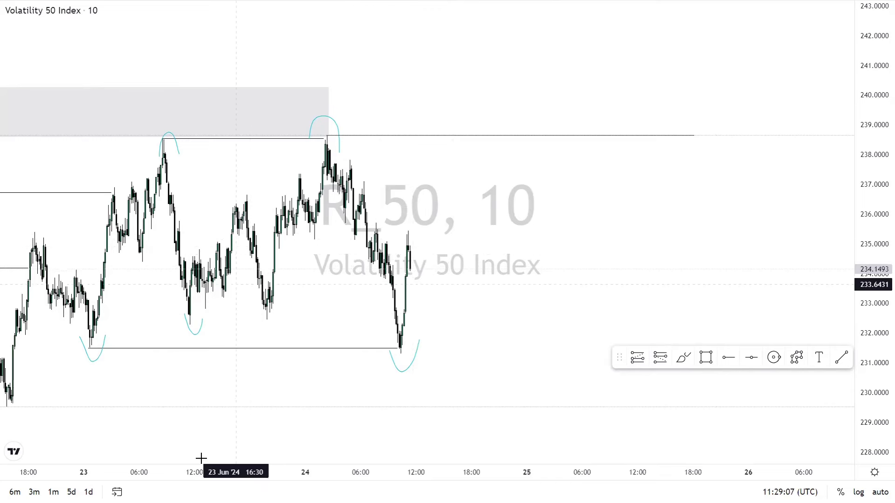
Draw a projected zigzag path from the latest candle up to about 239.4, down to about 232.3, and up to about 241.
drag(201, 459, 348, 383)
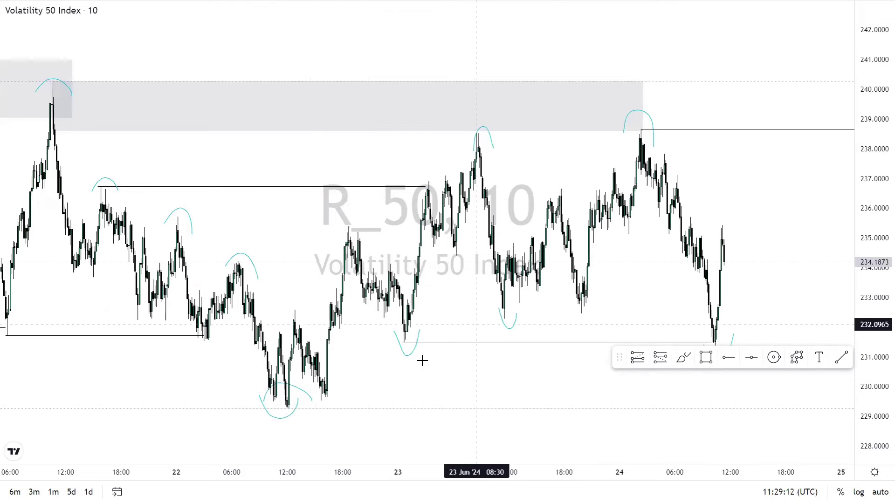
scroll(434, 217, right, 5)
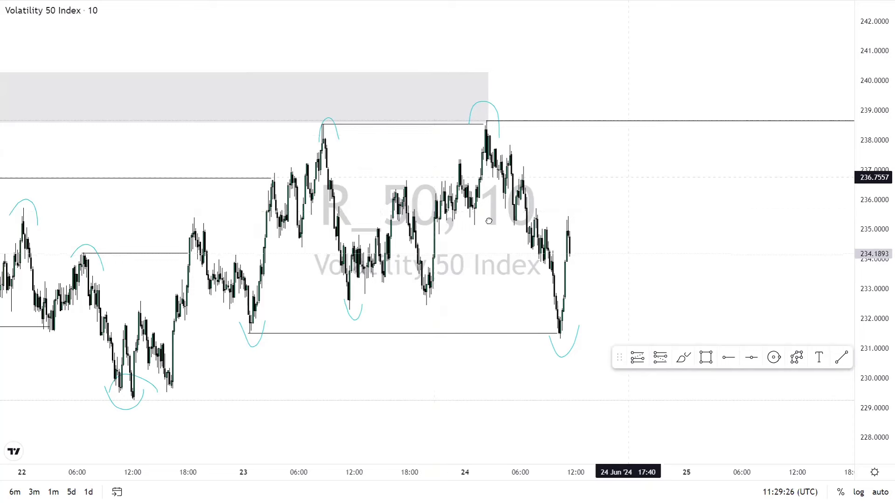
drag(488, 220, 360, 238)
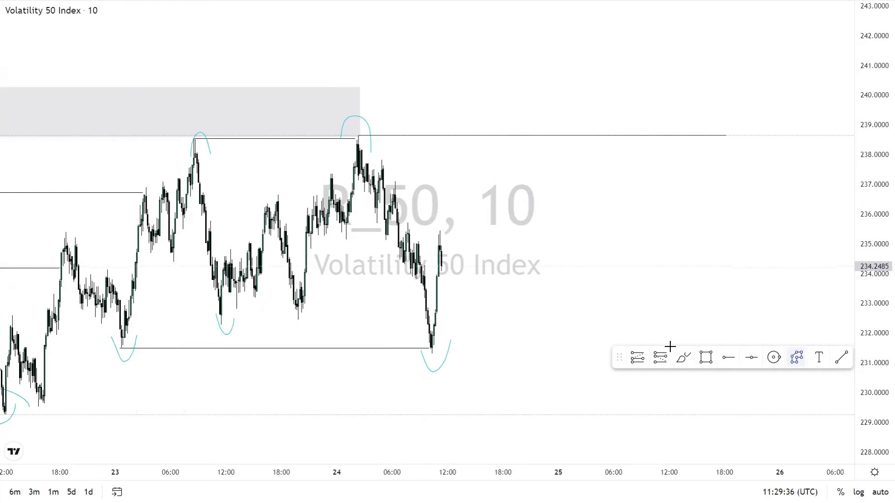
click(478, 114)
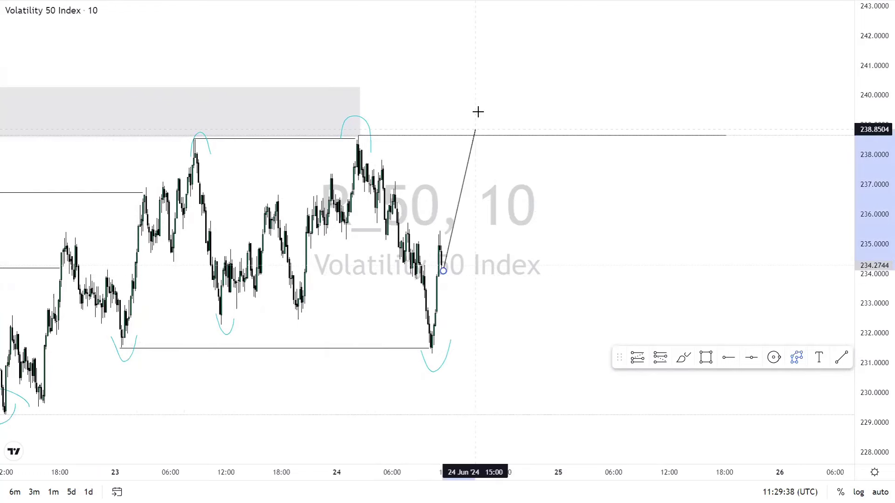
click(477, 112)
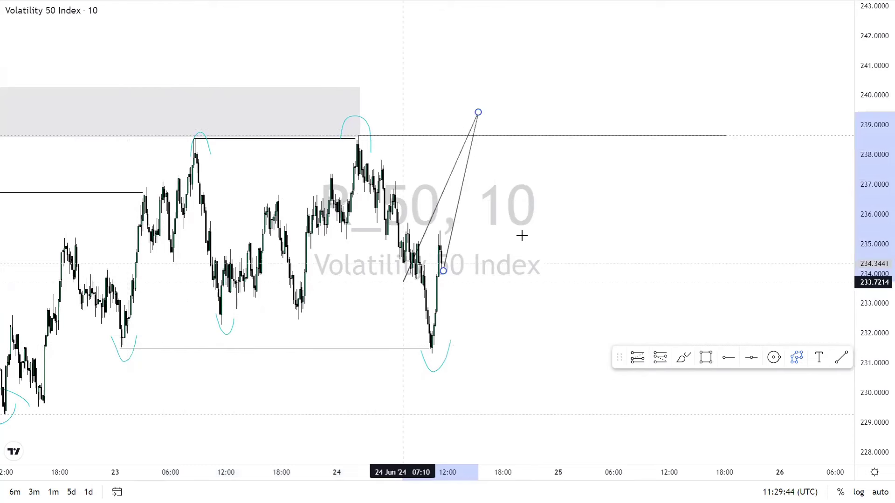
click(532, 324)
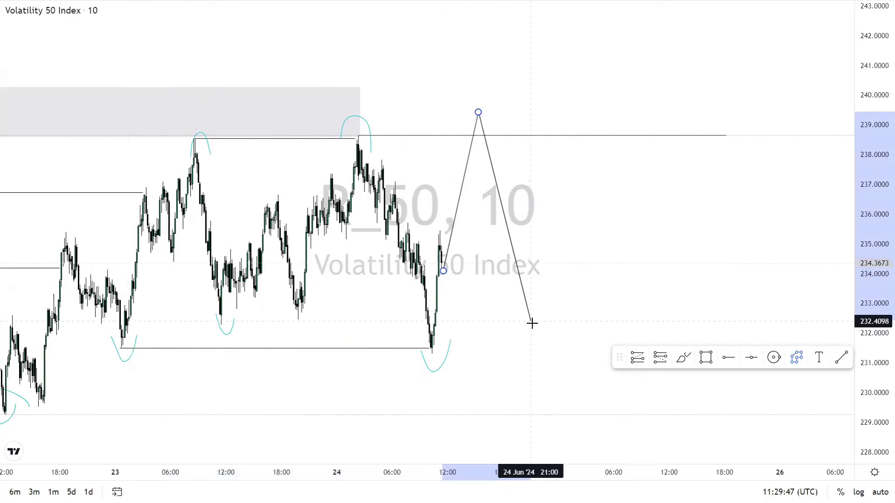
double_click(596, 67)
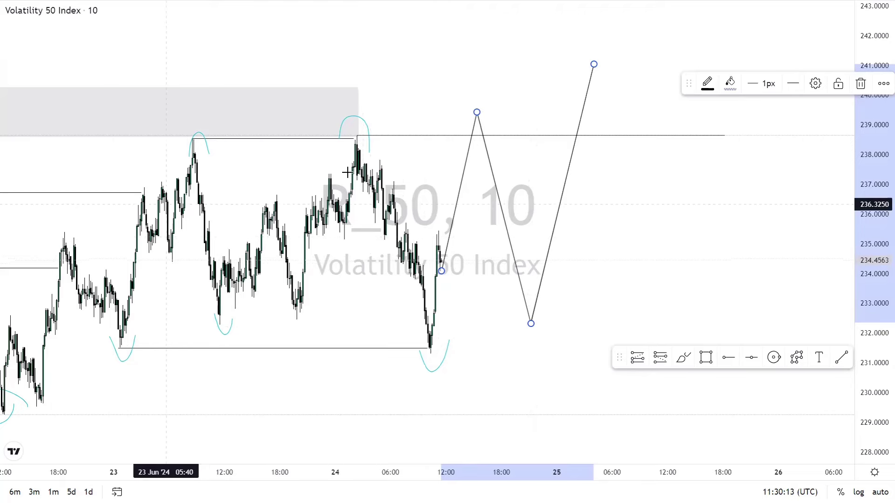
Examine the marked swing highs, swing lows and structure lines between 20 and 24 June in relation to the projected path.
drag(283, 215, 481, 222)
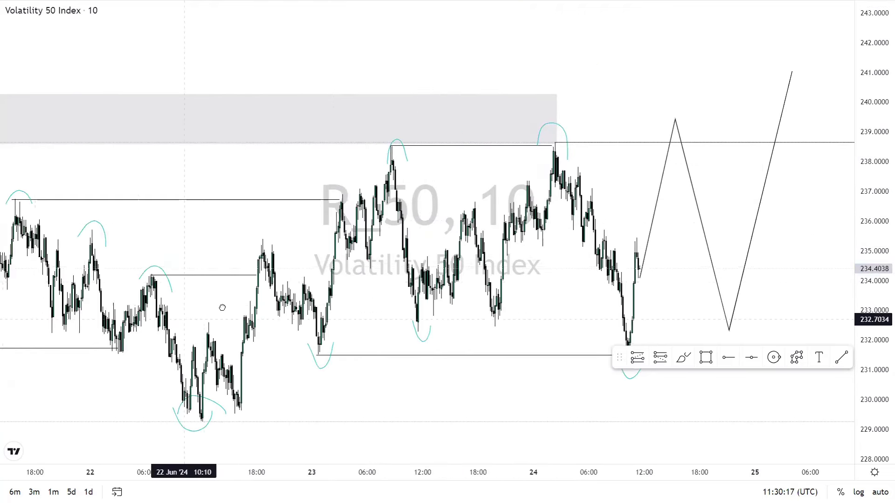
drag(222, 307, 287, 296)
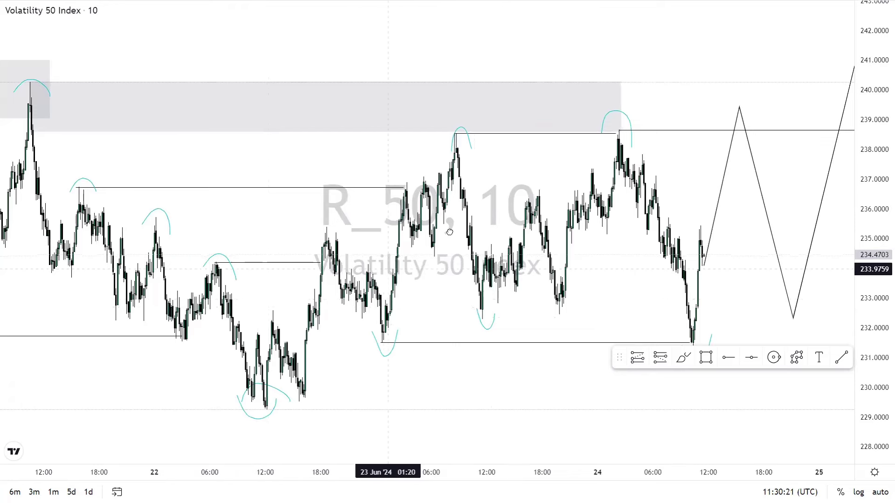
drag(449, 231, 508, 226)
drag(305, 233, 415, 216)
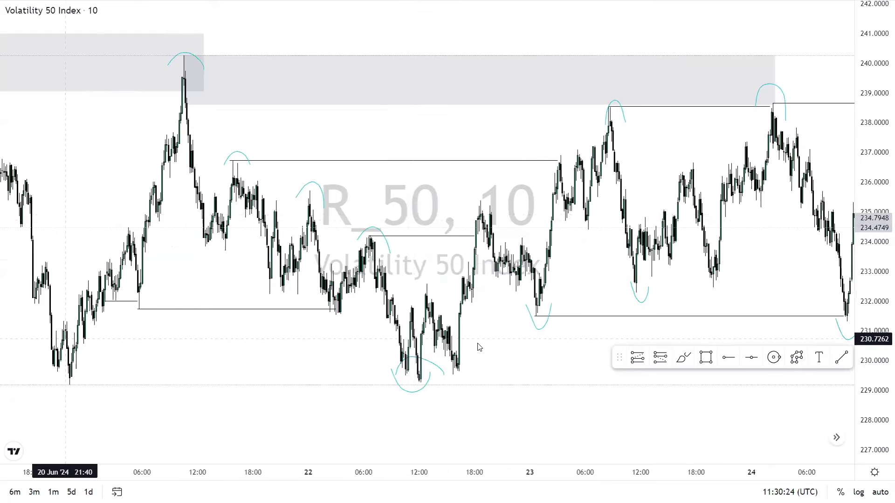
click(236, 161)
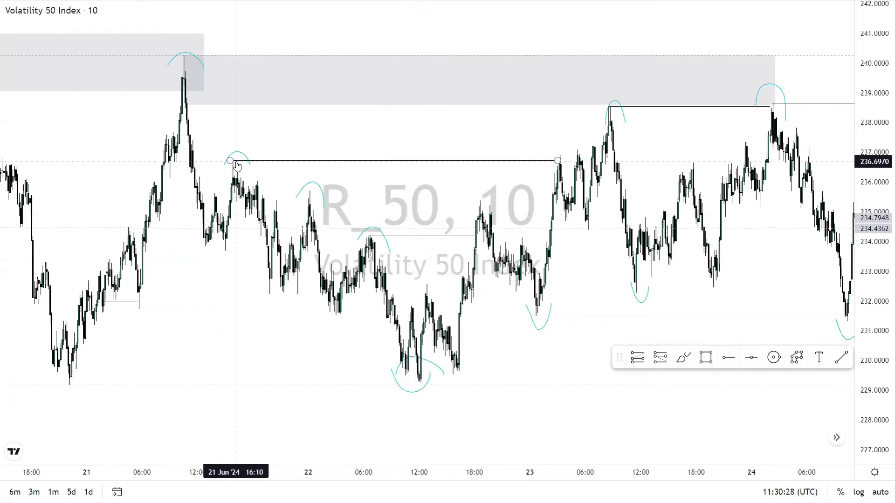
click(323, 123)
scroll(323, 124, right, 5)
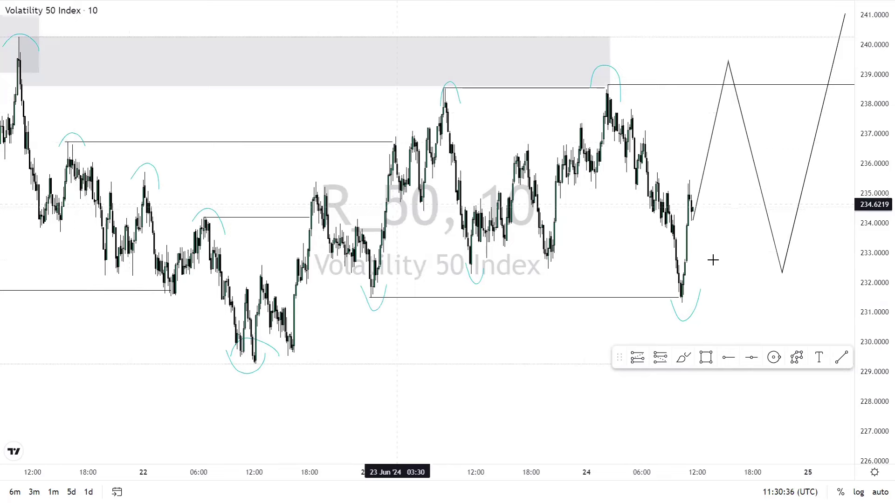
Draw a horizontal trend line at 229.3559 from the 22 June 12:00 low to 24 June 19:00.
scroll(507, 315, left, 3)
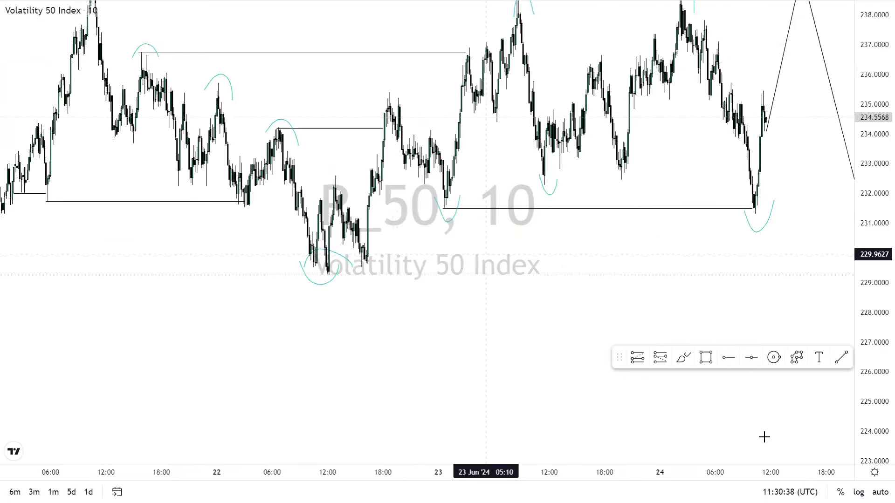
double_click(882, 338)
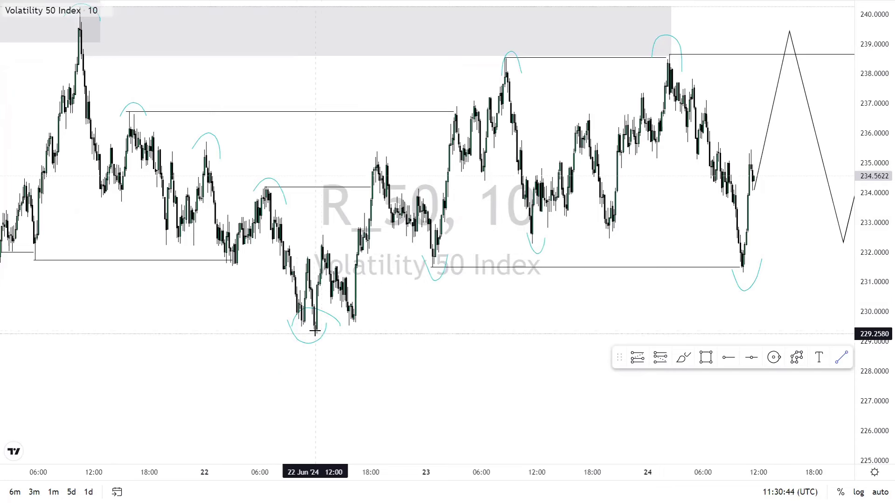
click(315, 332)
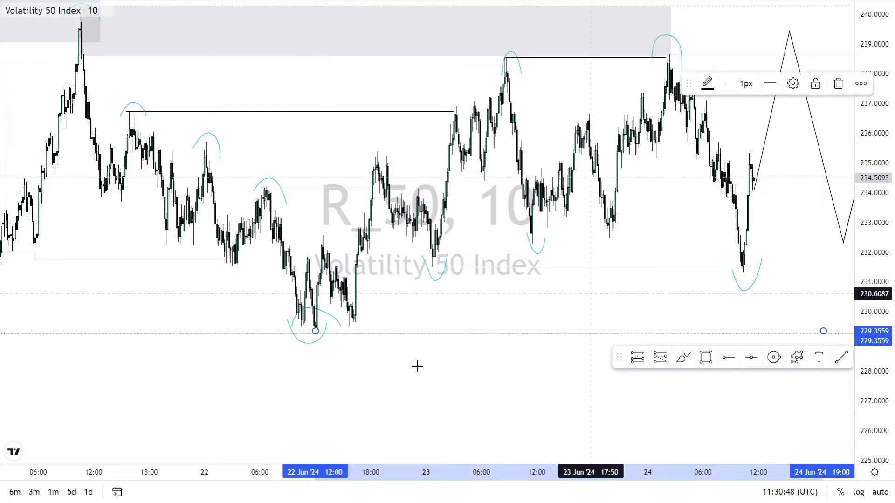
drag(417, 366, 307, 364)
Draw a short horizontal trend line at 232.8796 under the 23 June lows, from 13:10 to 20:30.
scroll(379, 252, right, 3)
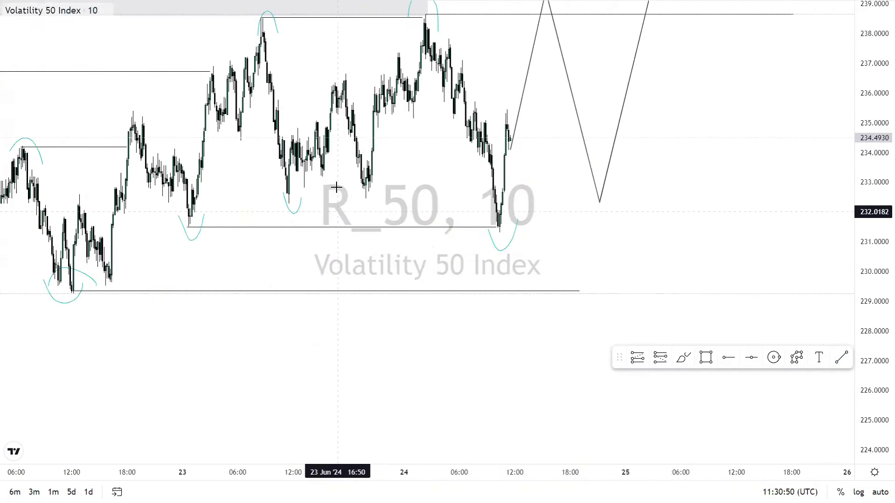
scroll(466, 238, right, 2)
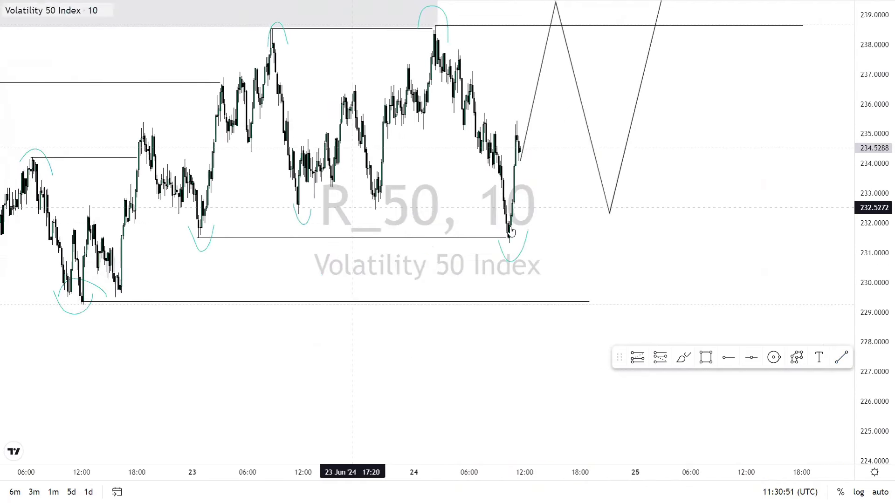
scroll(510, 232, left, 2)
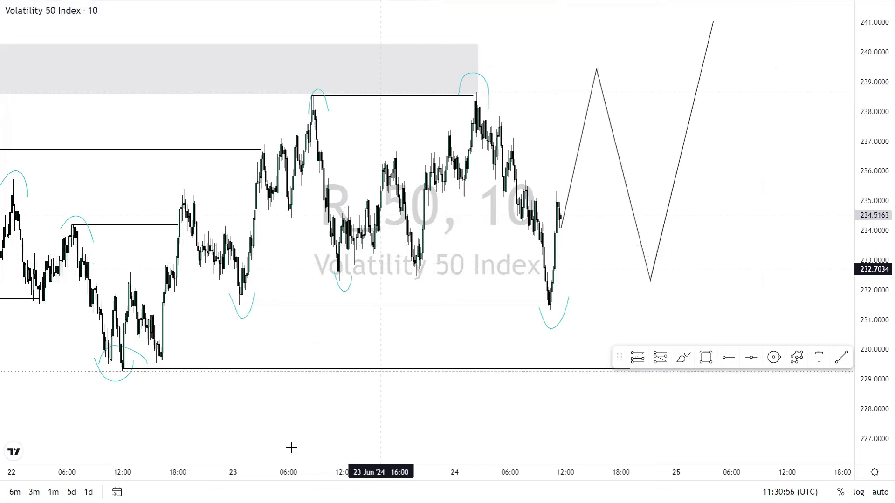
scroll(341, 231, right, 3)
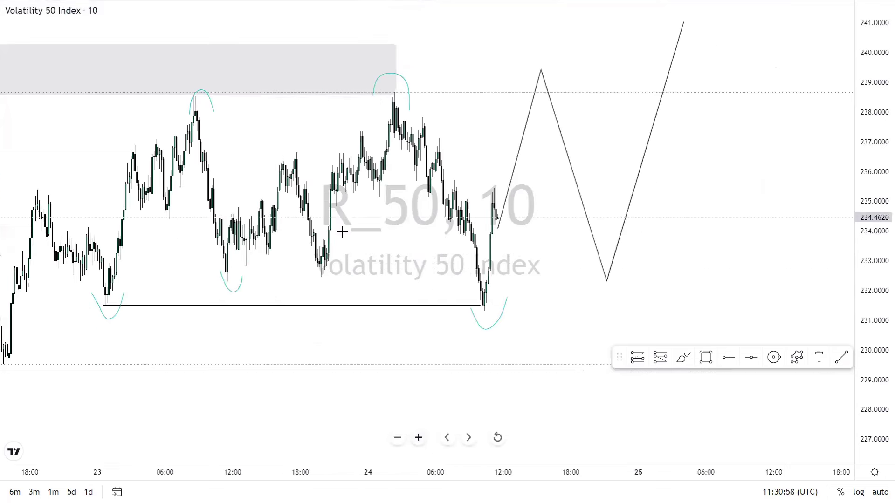
scroll(629, 335, right, 3)
scroll(839, 368, left, 3)
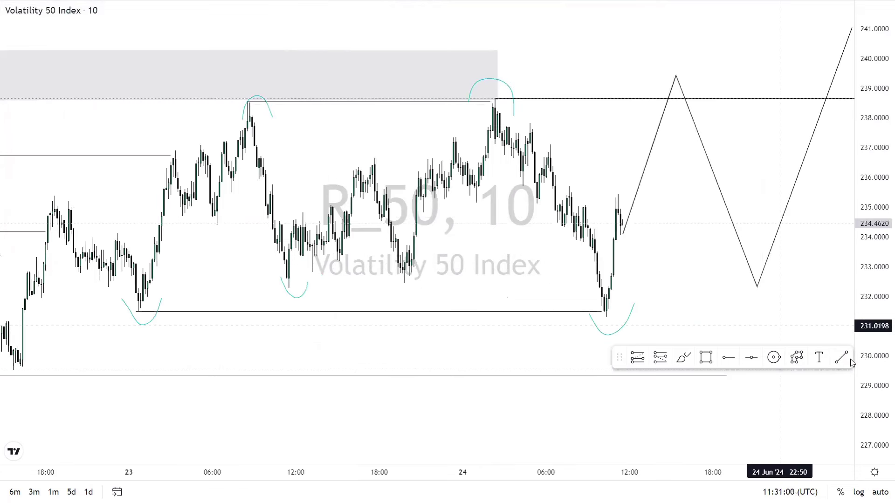
click(846, 359)
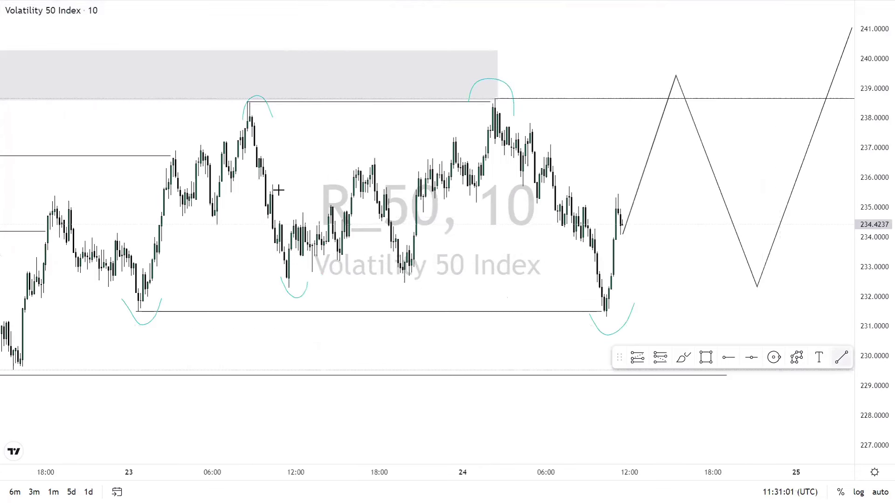
click(310, 273)
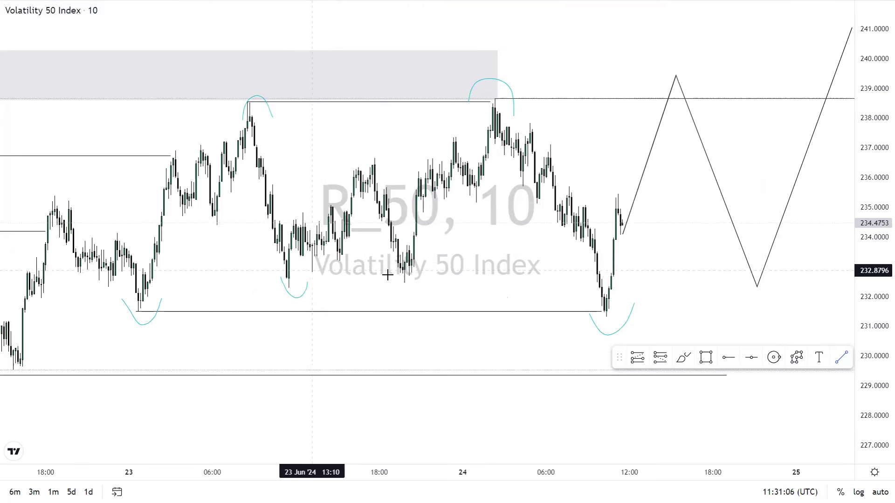
click(413, 270)
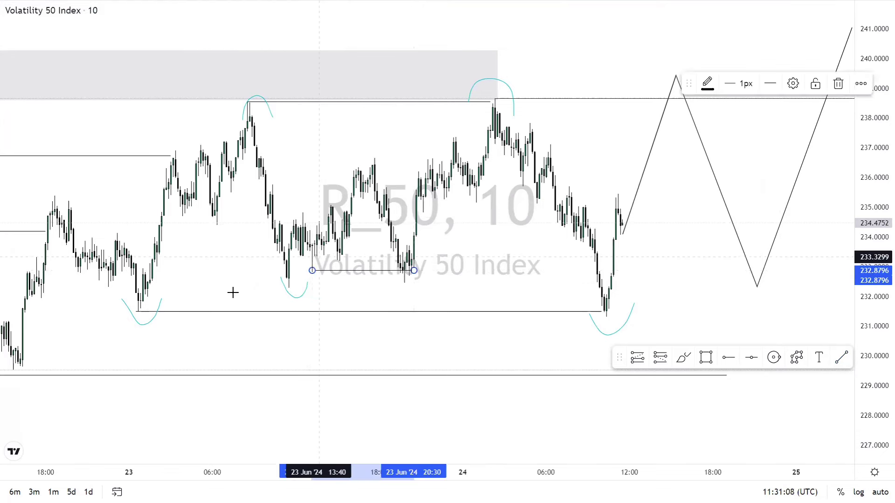
click(387, 257)
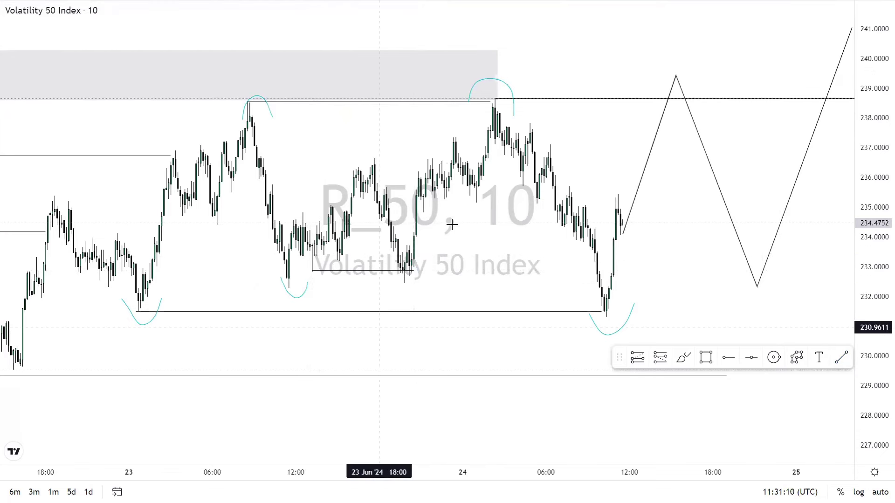
Examine how price moves around the short 23 June trend line and the 24 June low, including the projected path.
drag(455, 292, 457, 342)
drag(492, 306, 491, 317)
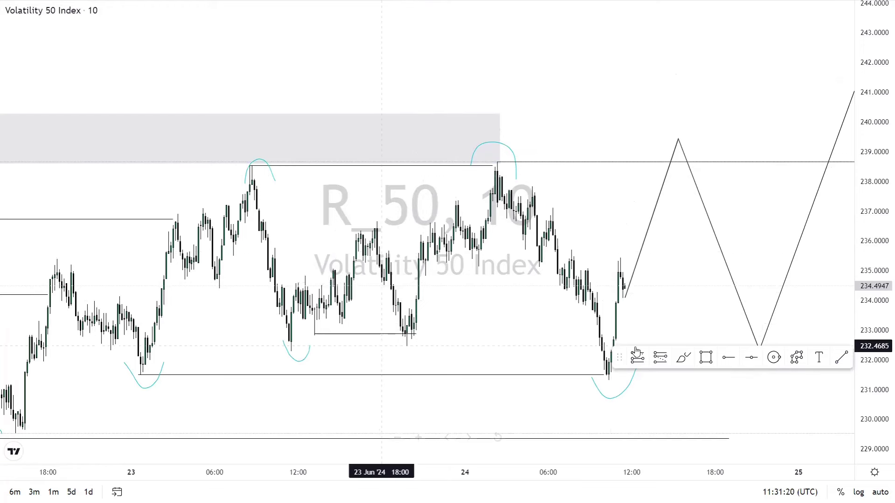
drag(404, 329, 534, 283)
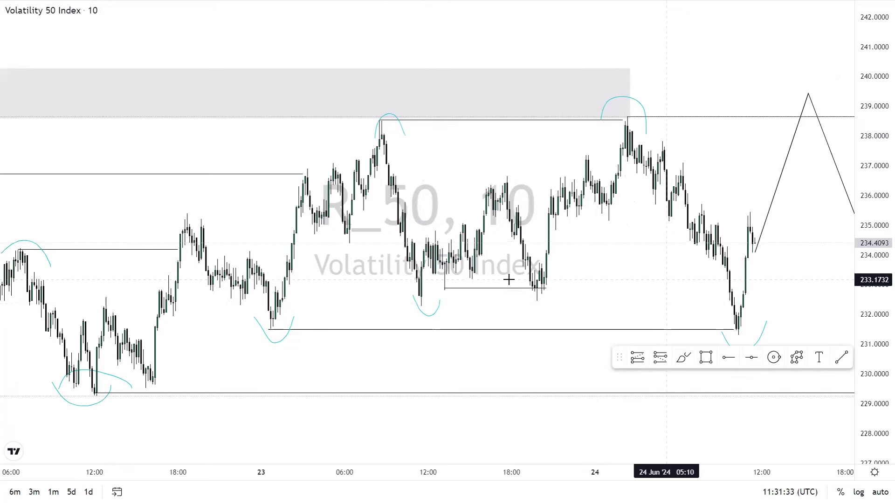
drag(508, 280, 298, 324)
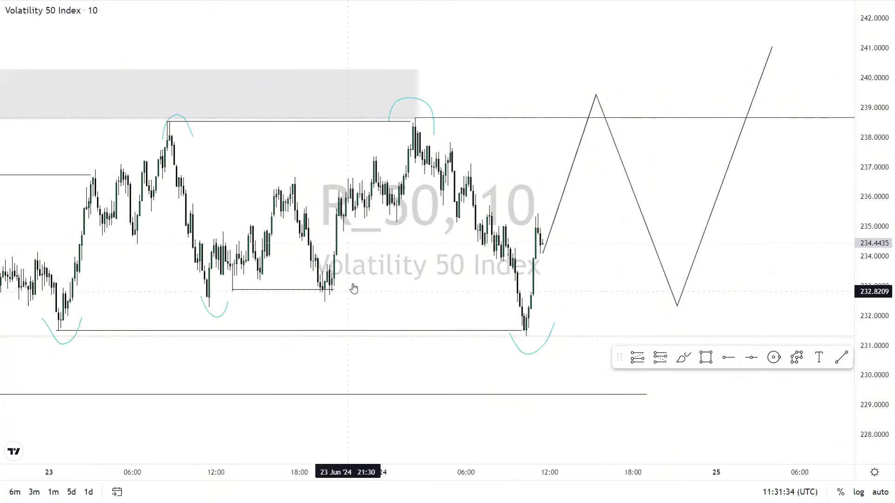
click(270, 290)
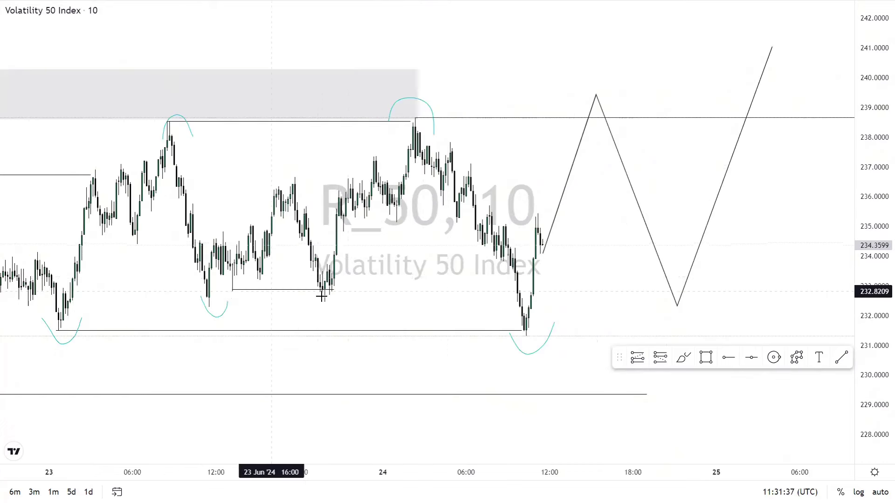
click(350, 299)
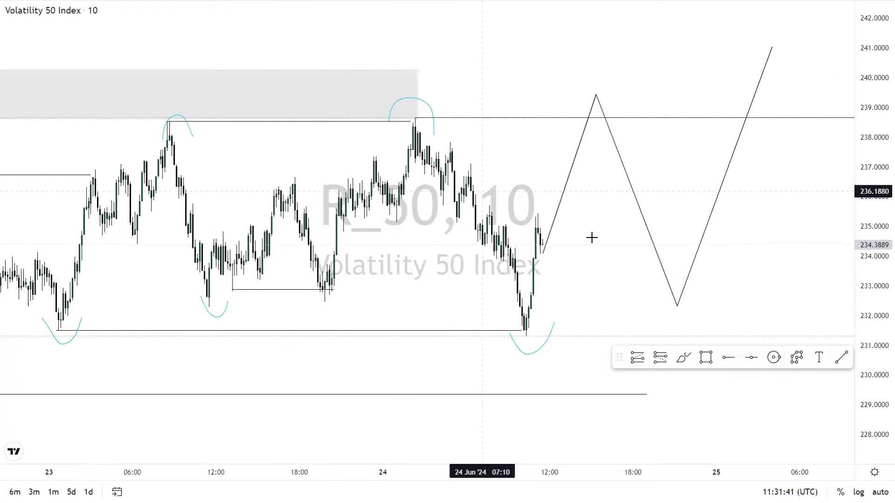
Examine the price structure from 18 to 24 June, comparing the supply zones and swing points with the projected path.
drag(389, 263, 601, 220)
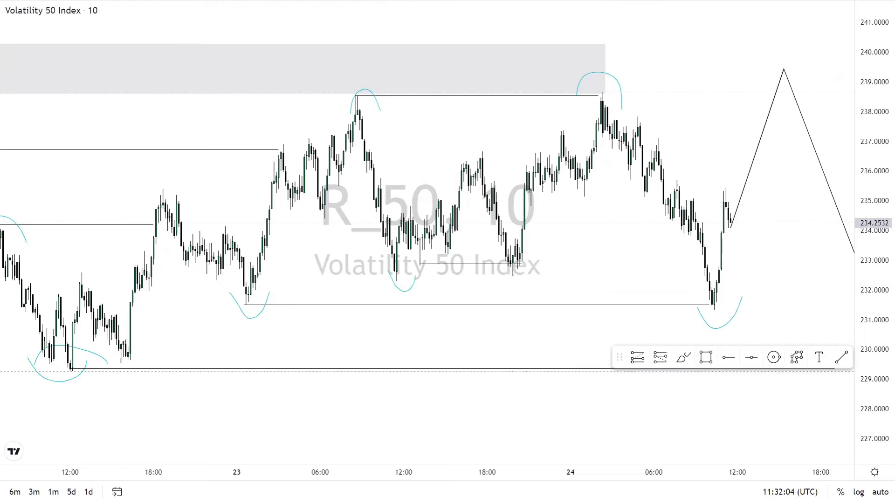
mouse_move(401, 445)
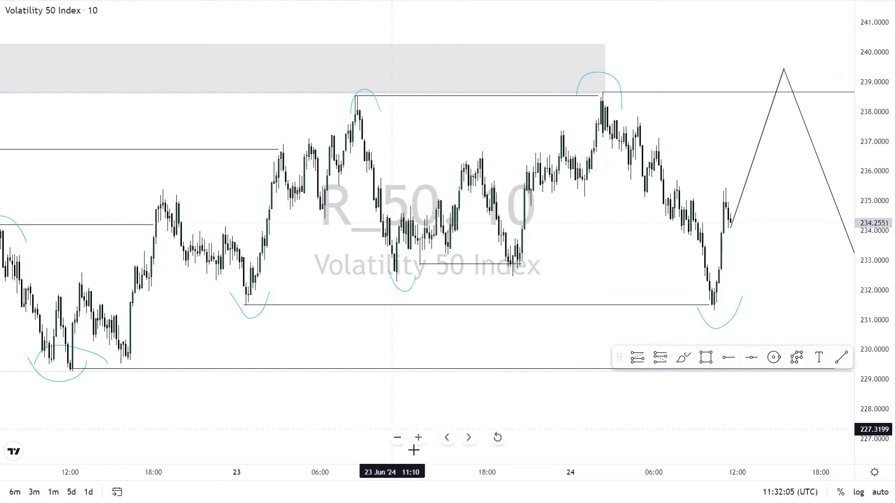
click(398, 438)
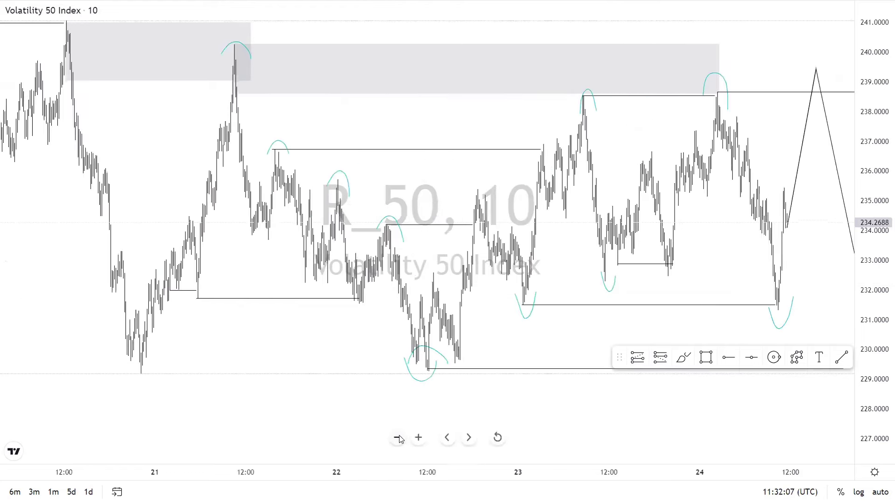
click(397, 438)
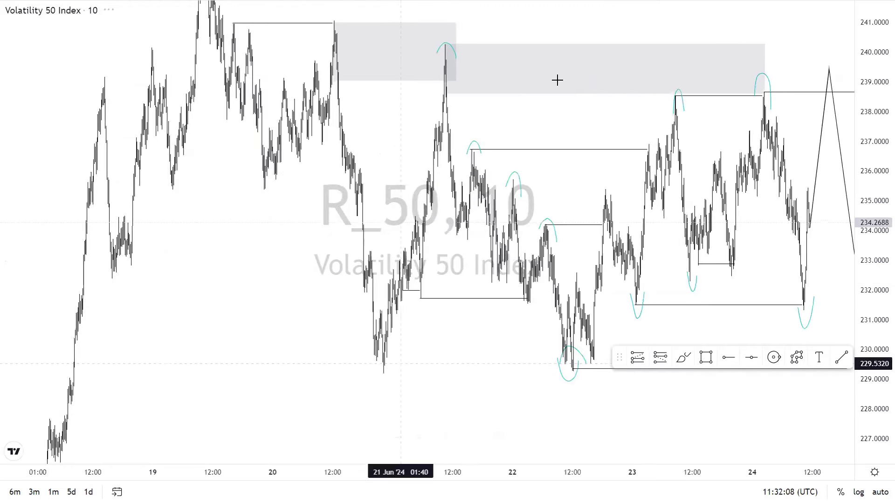
click(557, 55)
click(296, 229)
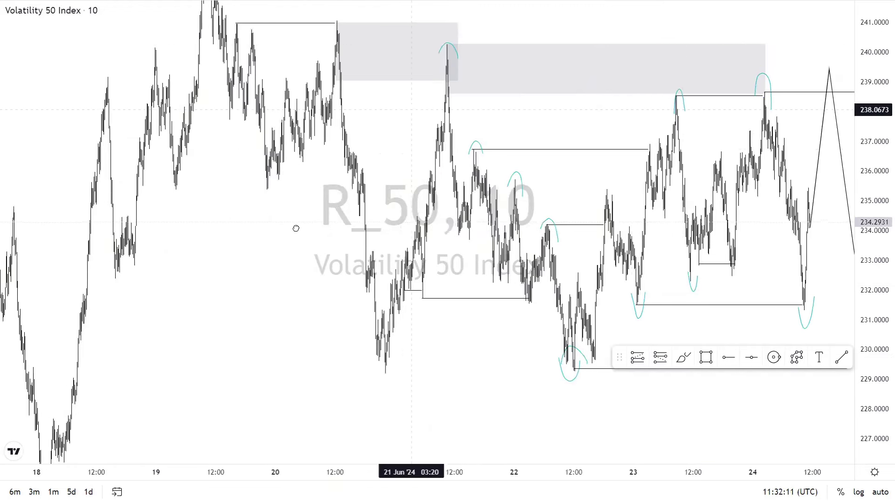
scroll(295, 229, right, 5)
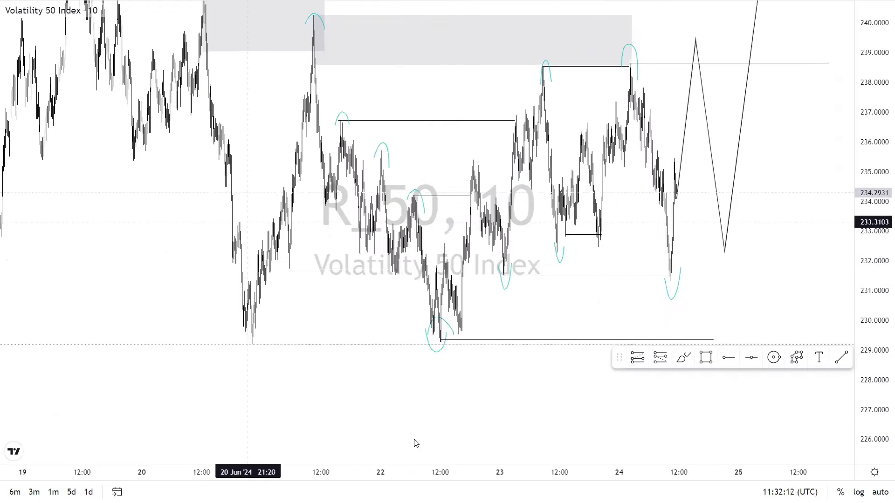
scroll(320, 214, up, 3)
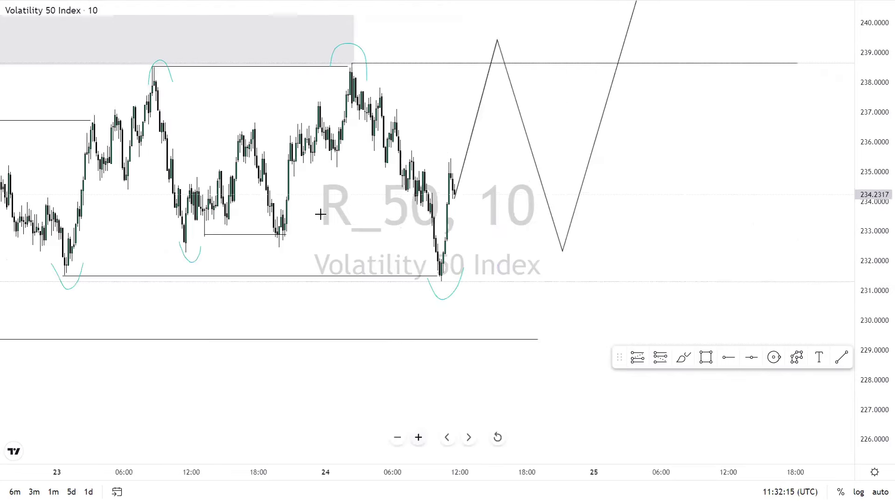
scroll(320, 214, up, 2)
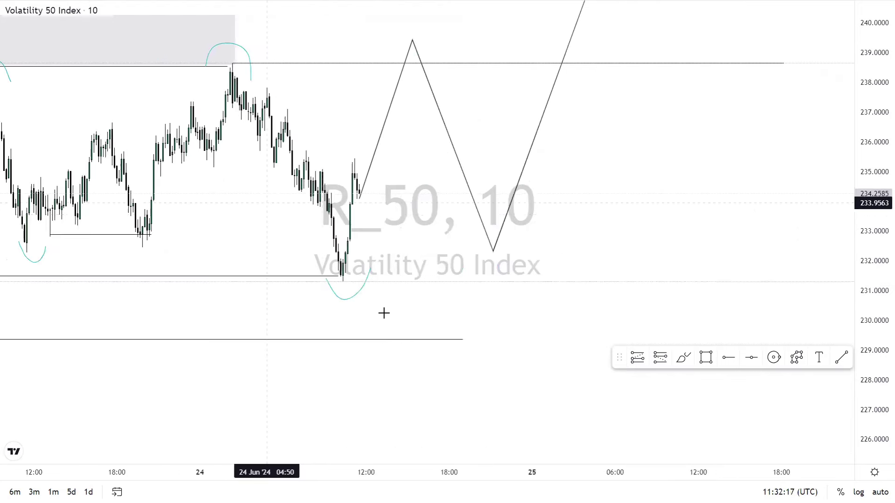
drag(192, 259, 212, 251)
scroll(163, 307, left, 5)
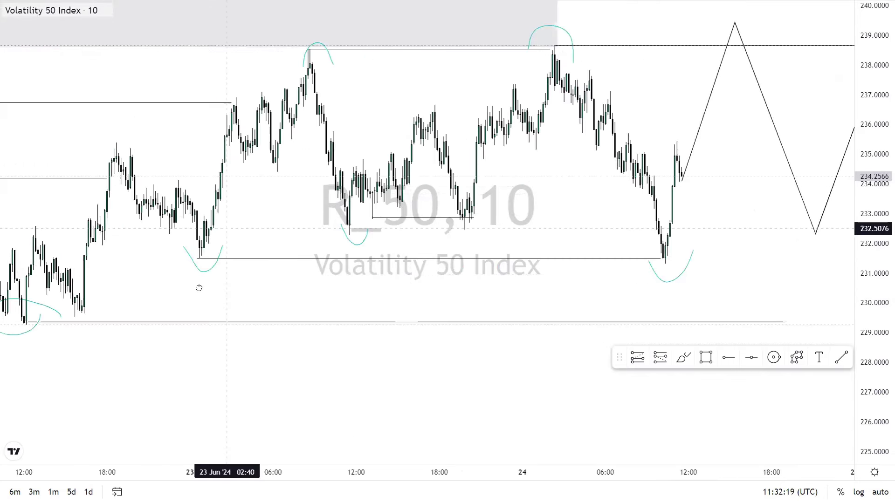
Draw a horizontal trend line at 229.2188 from the 20 June 22:00 low to about 22 June 21:20.
scroll(603, 300, left, 5)
scroll(465, 293, left, 3)
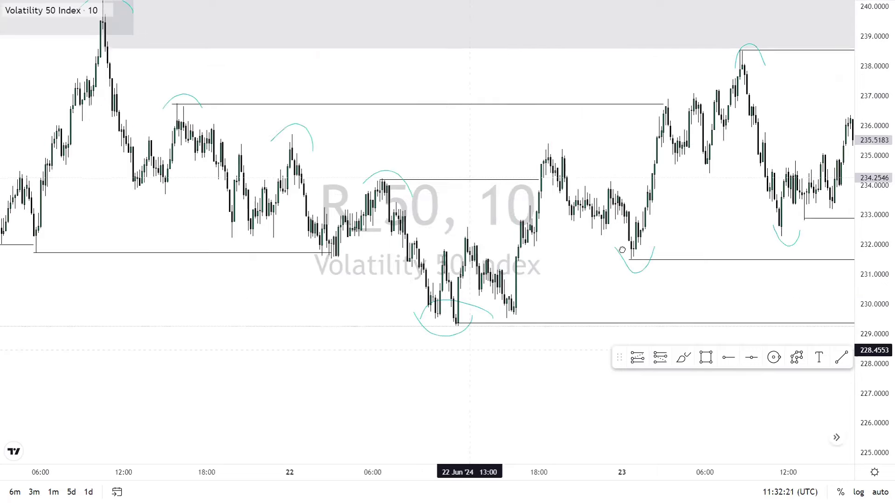
scroll(622, 251, left, 5)
scroll(177, 315, left, 3)
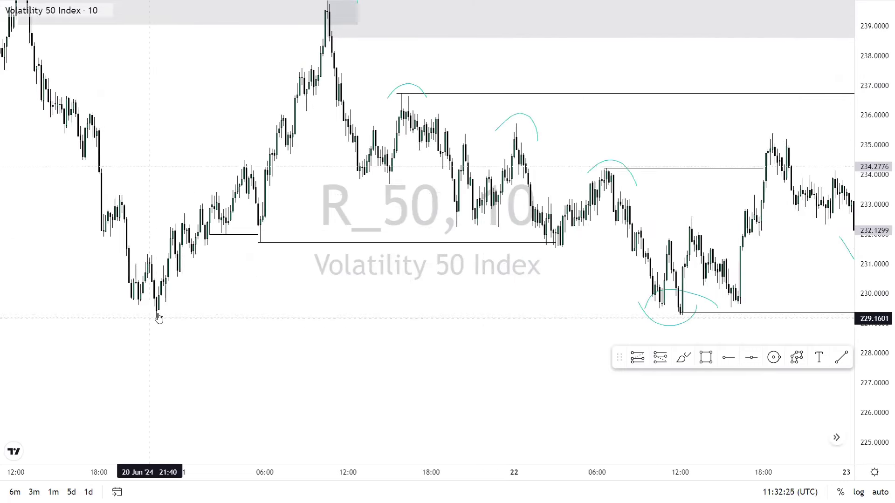
click(839, 357)
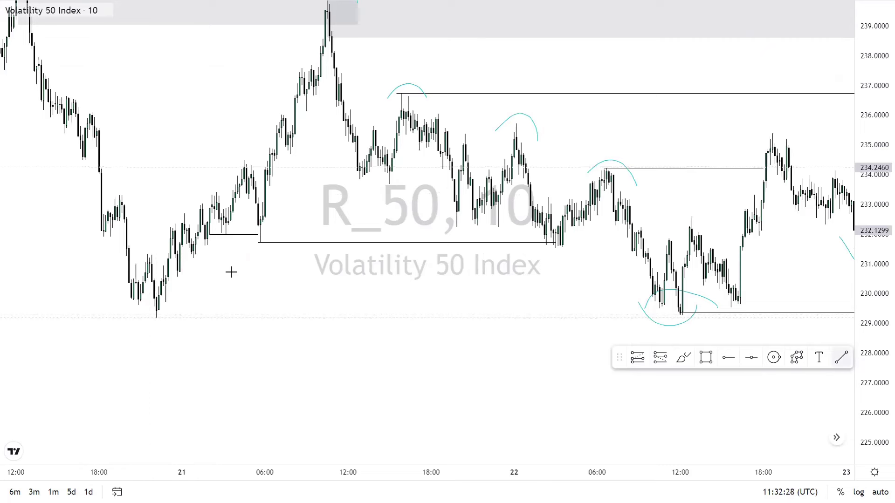
click(154, 317)
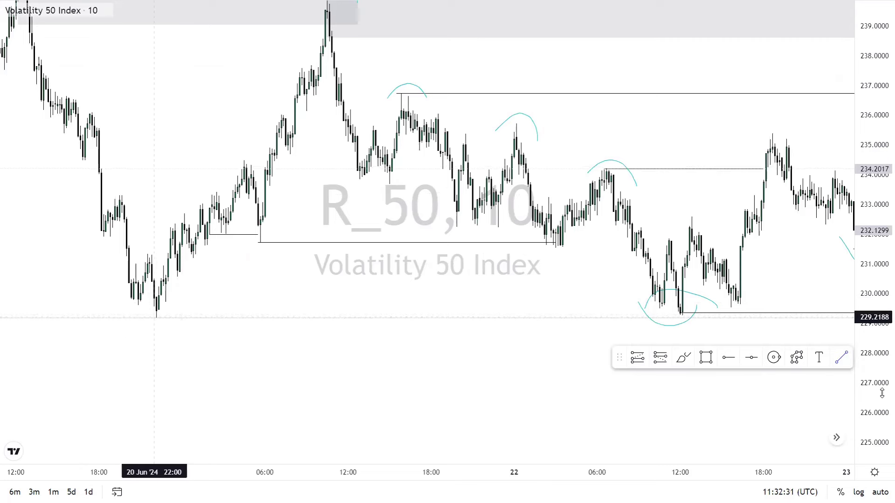
click(842, 317)
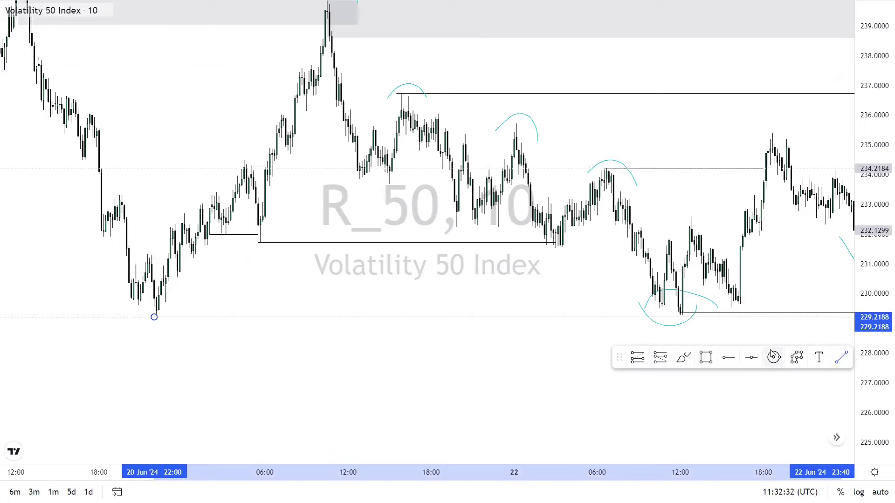
click(810, 326)
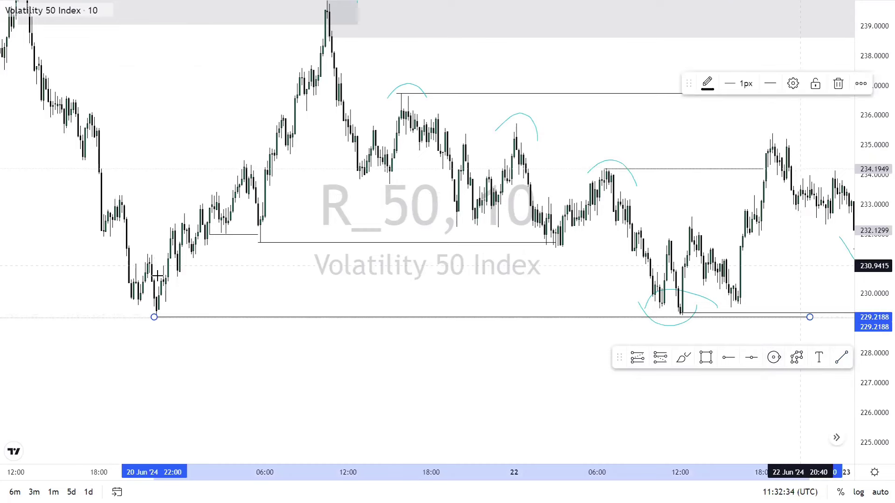
Draw a supply zone rectangle from the 22 June 06:40 swing high to 18:10, spanning 234.1912 down to 233.3690.
scroll(157, 277, right, 5)
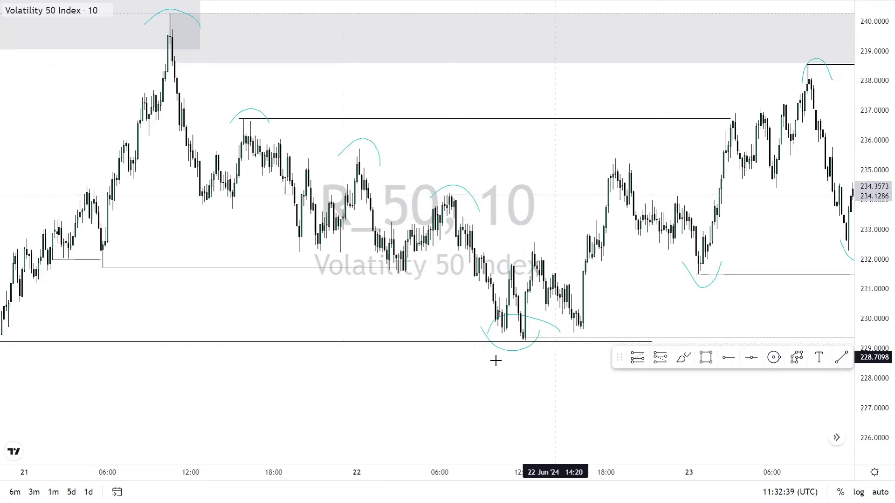
scroll(496, 360, right, 1)
scroll(691, 332, right, 1)
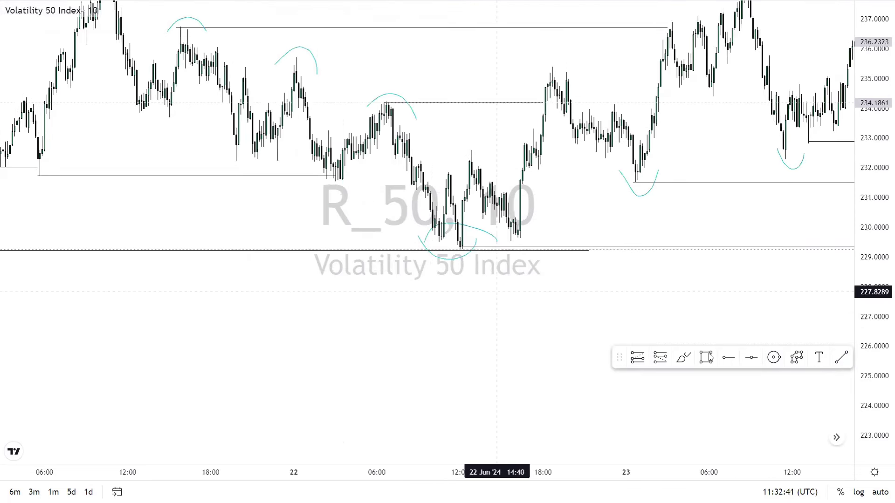
click(705, 357)
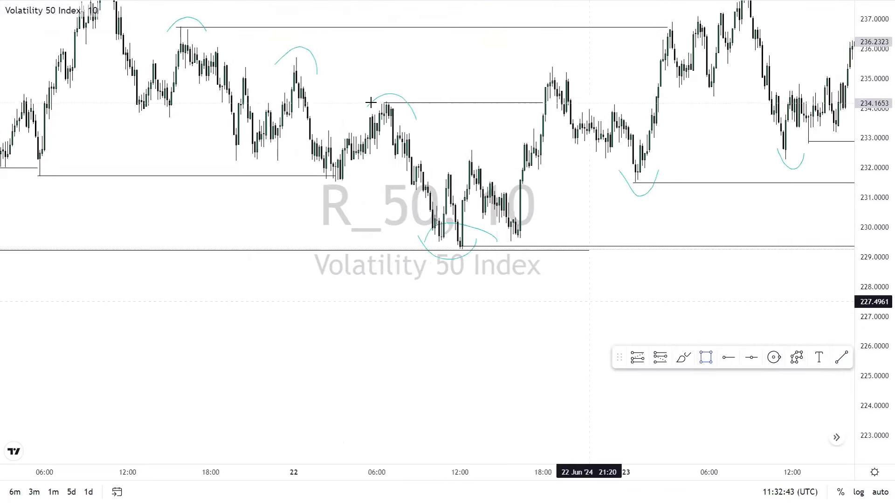
mouse_move(386, 103)
mouse_down()
mouse_move(398, 116)
mouse_move(548, 116)
mouse_move(545, 126)
mouse_up()
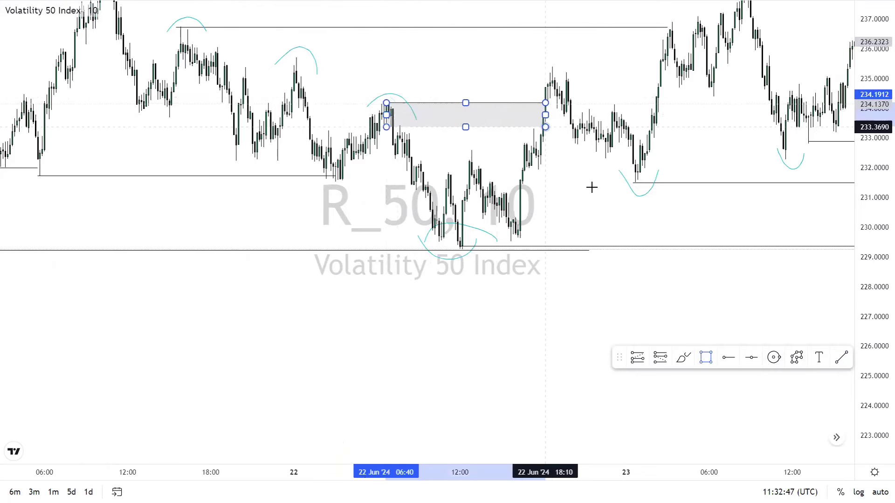
drag(497, 172, 502, 199)
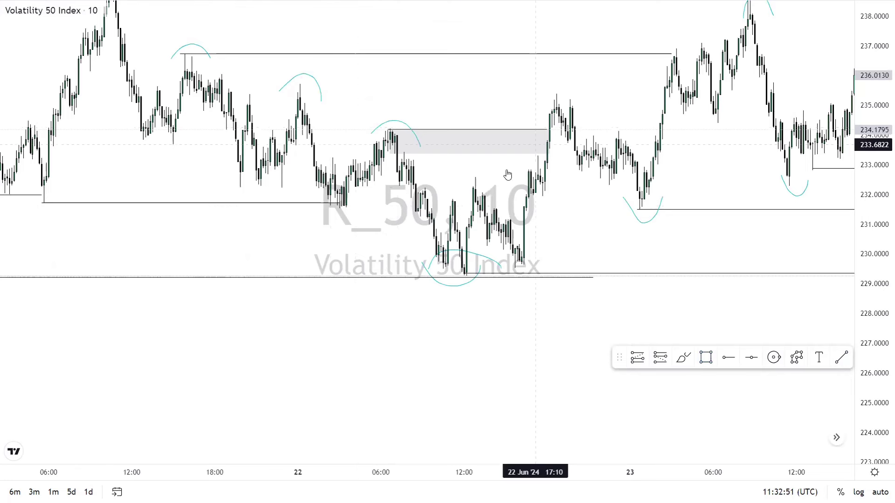
Draw a descending trend line along the swing highs from 21 June 15:50 at 236.7557 to 22 June 16:30 at 231.9987.
click(248, 278)
click(485, 135)
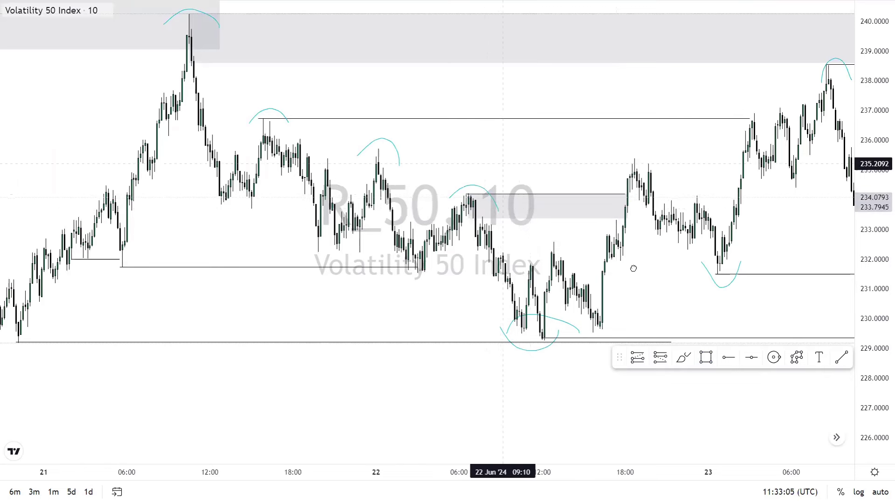
drag(633, 268, 761, 354)
drag(313, 200, 313, 293)
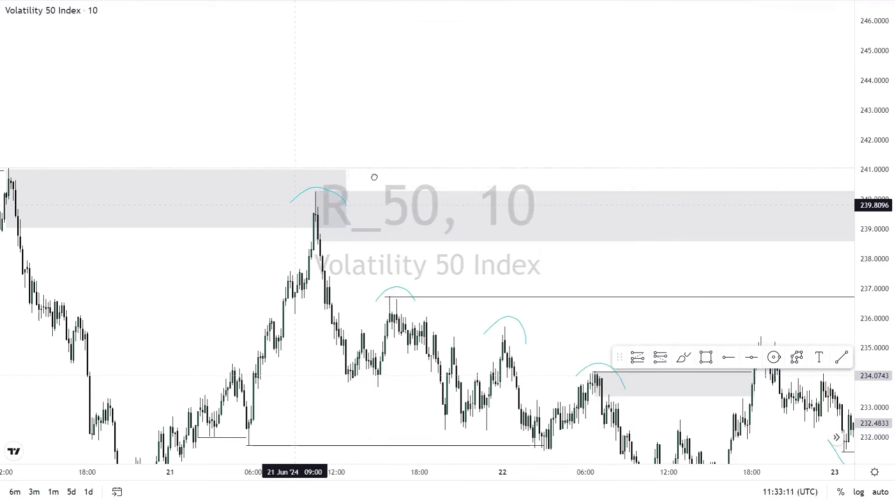
drag(340, 118, 277, 3)
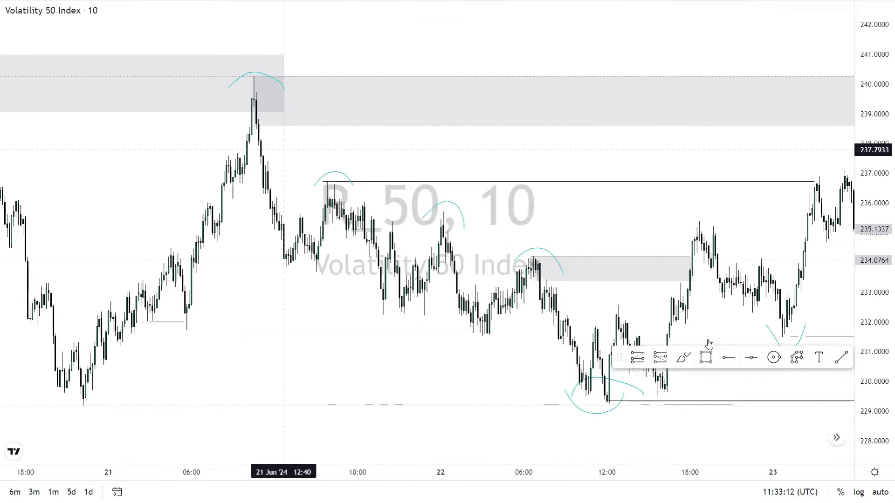
click(840, 358)
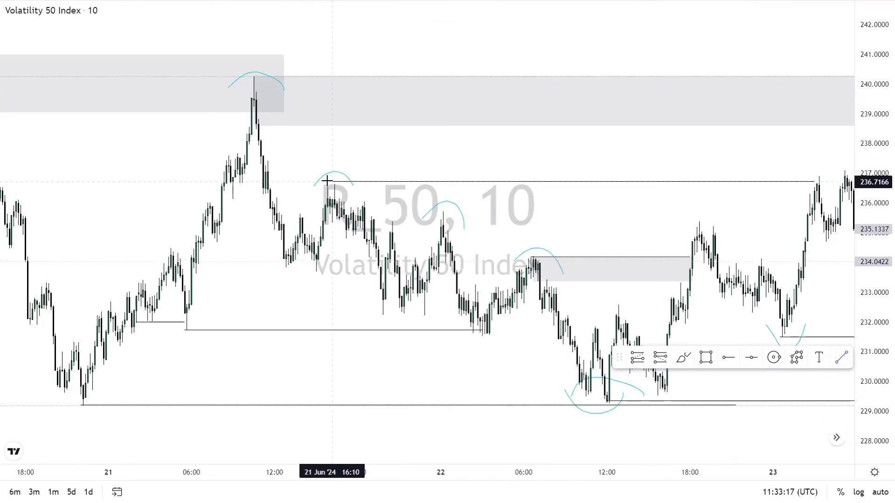
click(327, 181)
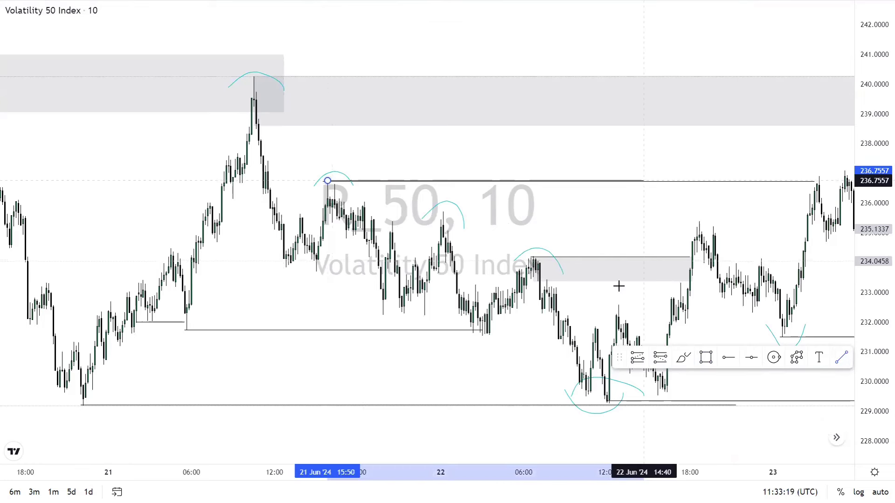
click(533, 385)
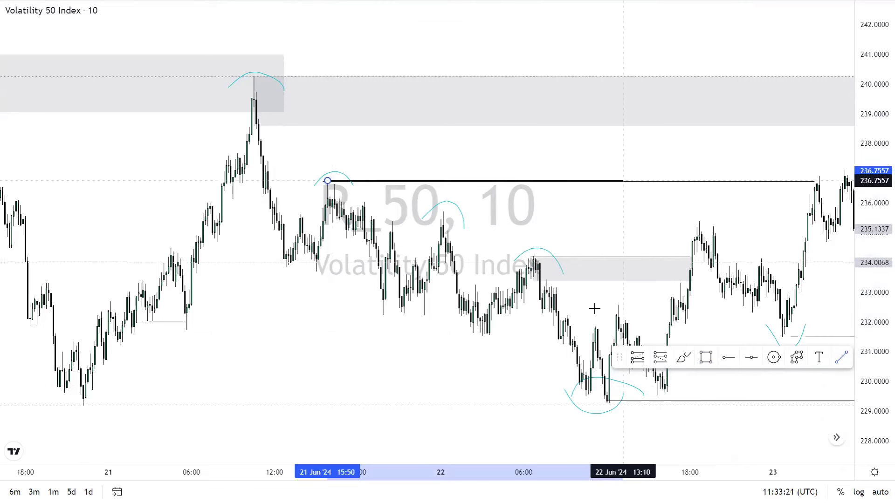
drag(627, 303, 669, 322)
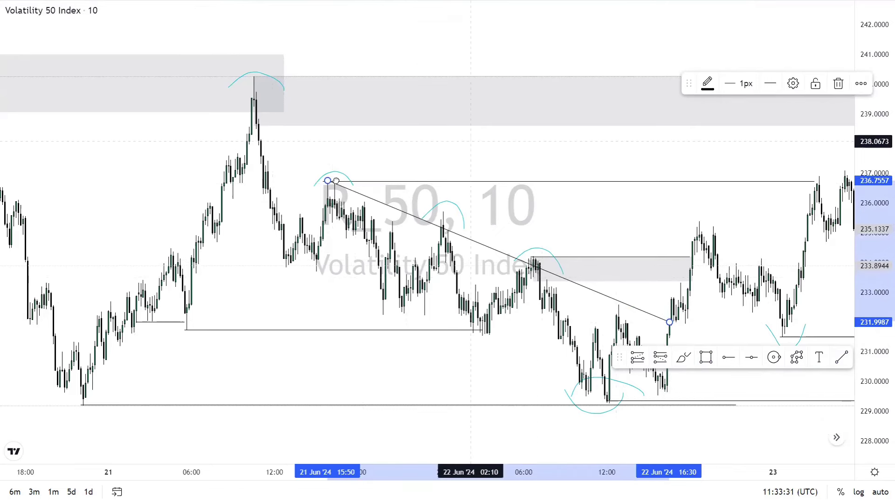
drag(336, 181, 269, 191)
Examine how price behaves around the descending trend line and the 22 June supply zone, through to the projected path.
scroll(669, 216, right, 2)
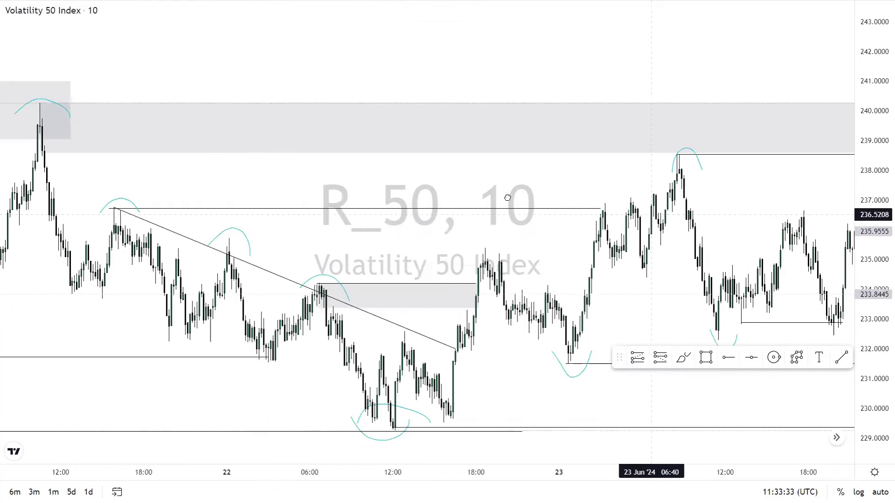
scroll(538, 213, right, 5)
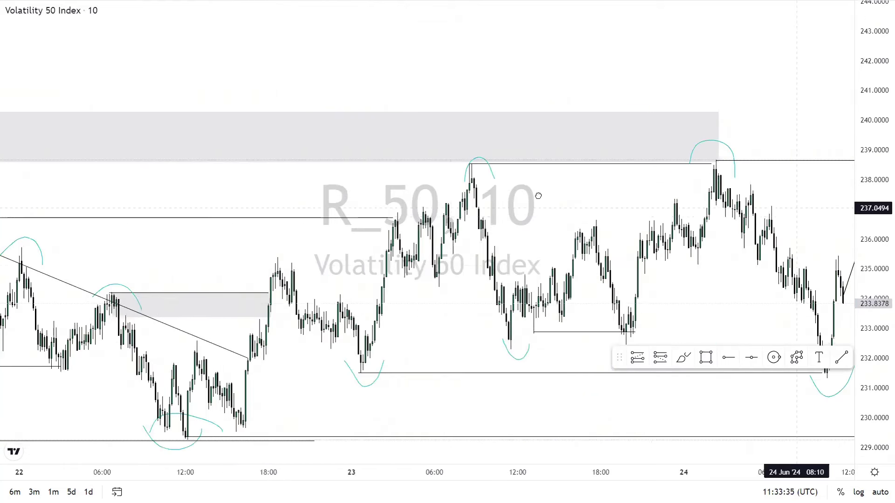
scroll(726, 272, right, 5)
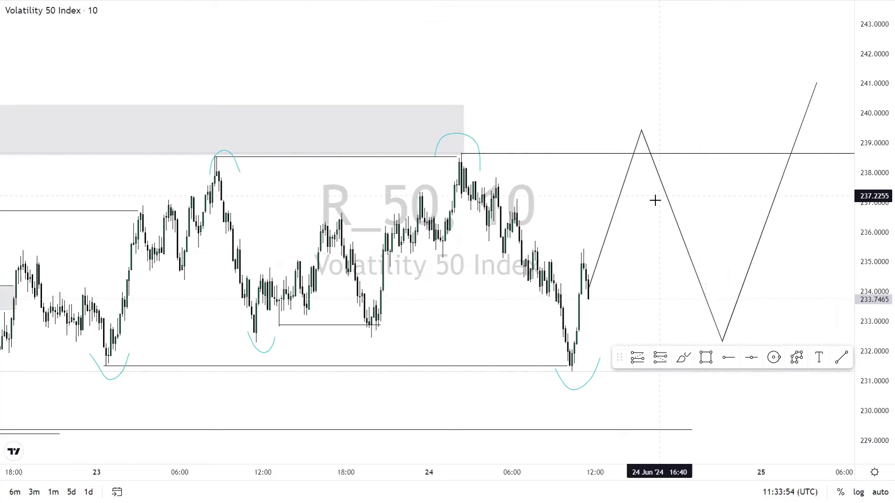
scroll(692, 192, left, 5)
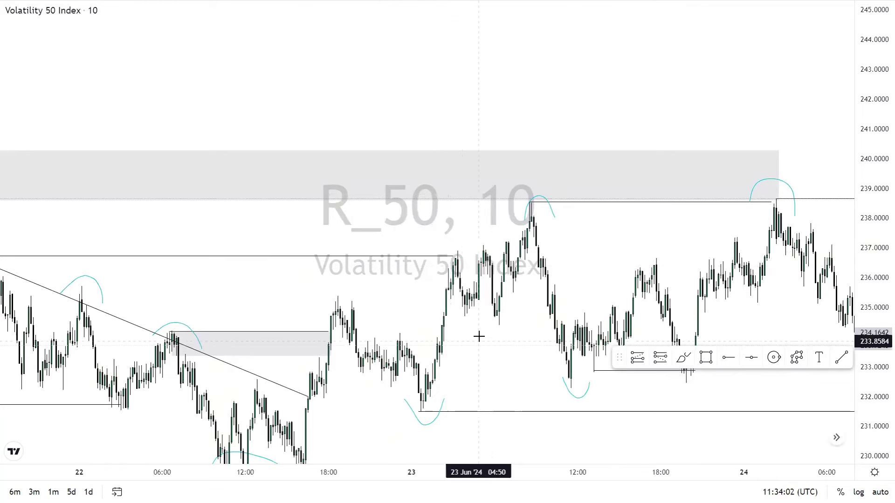
scroll(479, 336, left, 10)
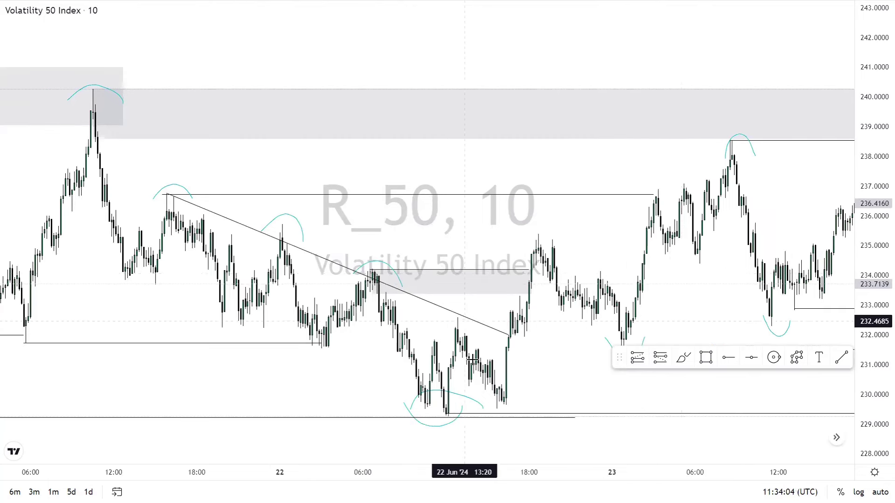
mouse_move(387, 442)
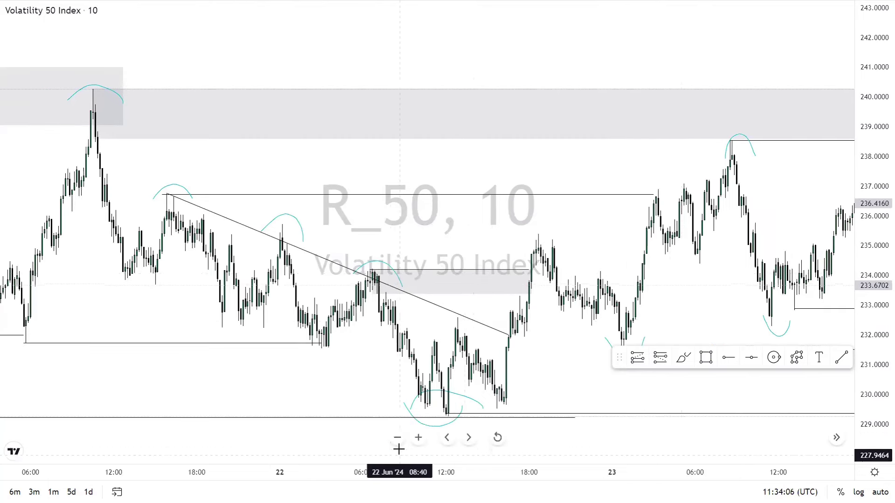
click(397, 438)
click(398, 439)
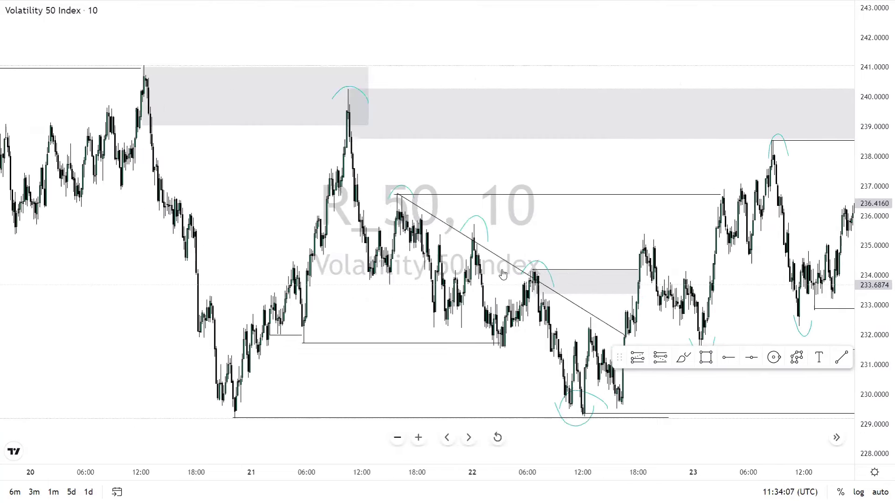
drag(539, 227, 491, 217)
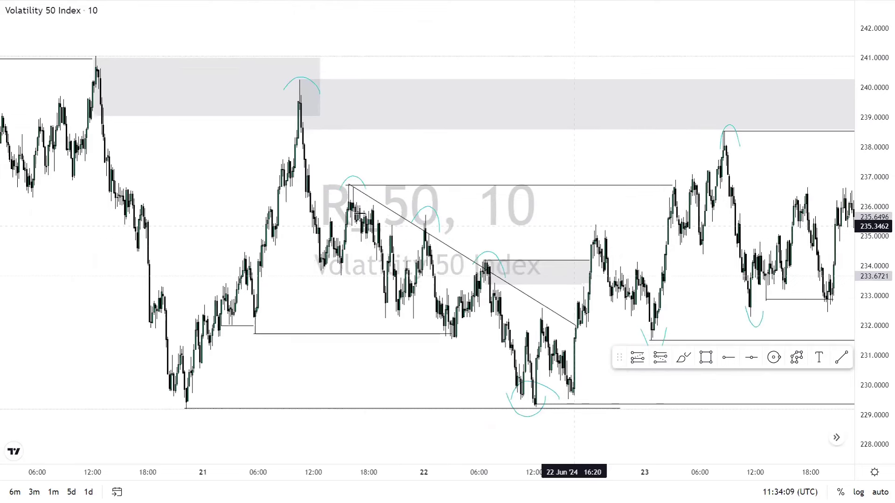
drag(574, 227, 366, 212)
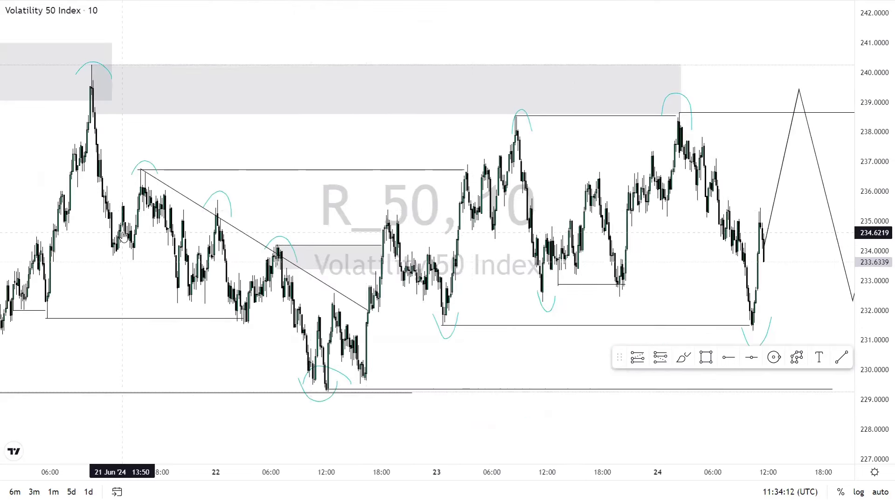